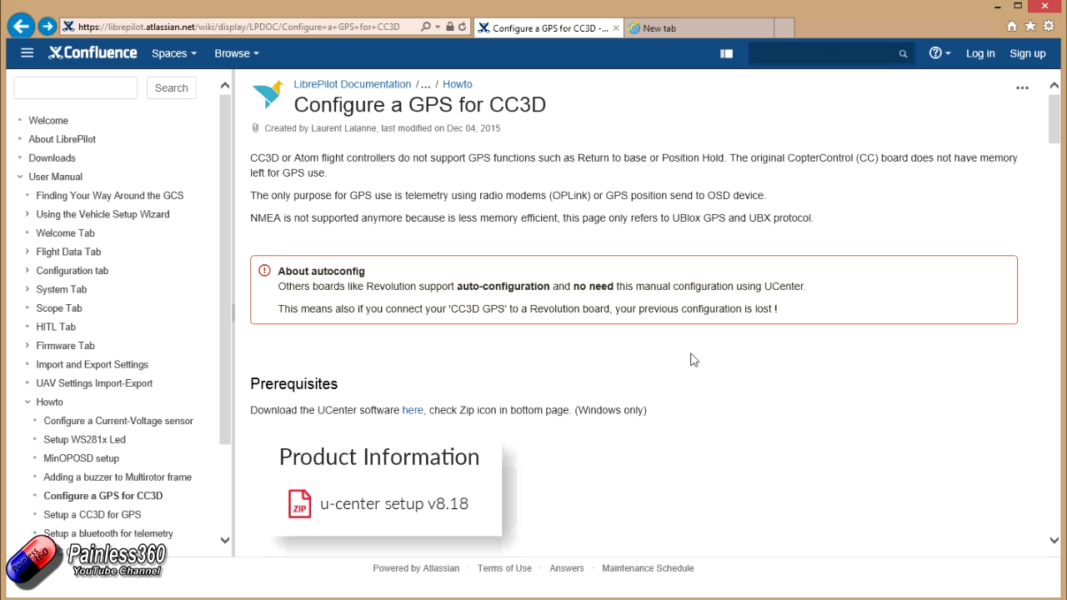
- Review the introduction, the u-center download prerequisite and the USB serial wiring diagram in the CC3D GPS guide
left_click(402, 27)
left_click(587, 327)
scroll(717, 380, "down", 6)
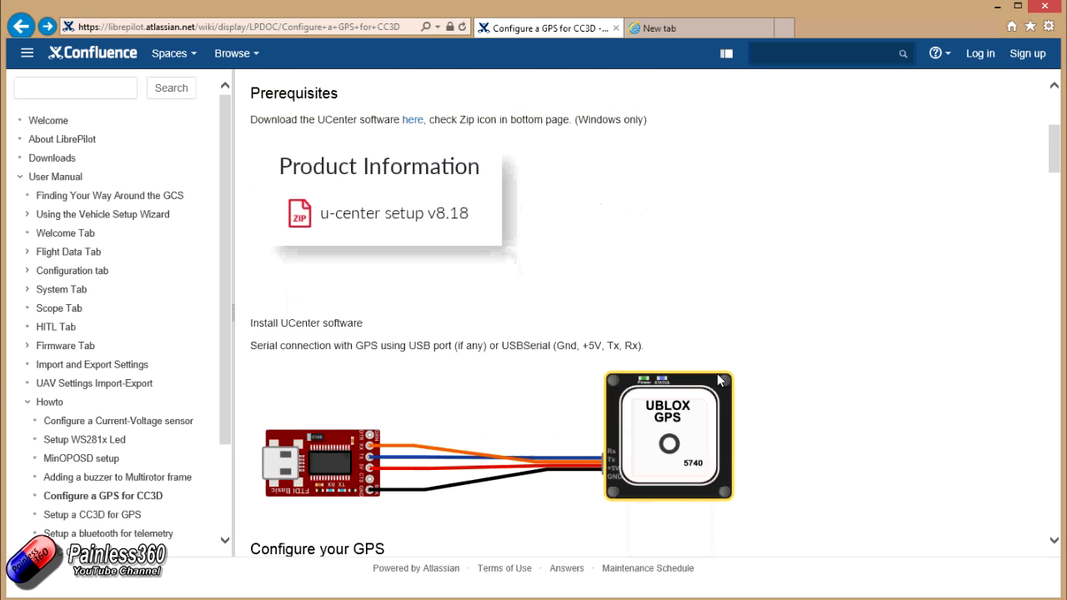
scroll(720, 381, "up", 6)
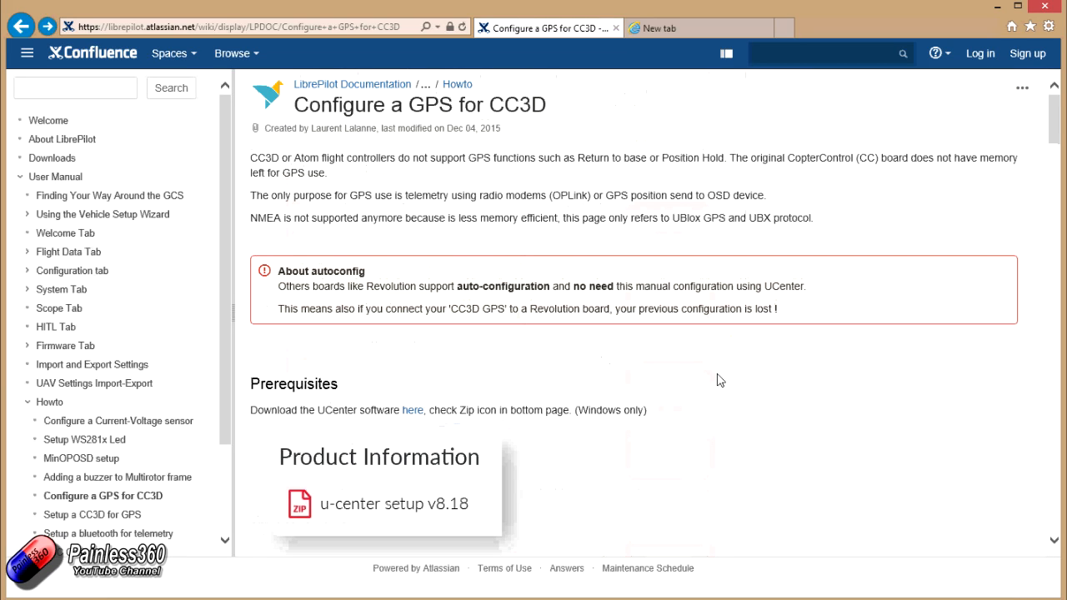
scroll(677, 380, "down", 4)
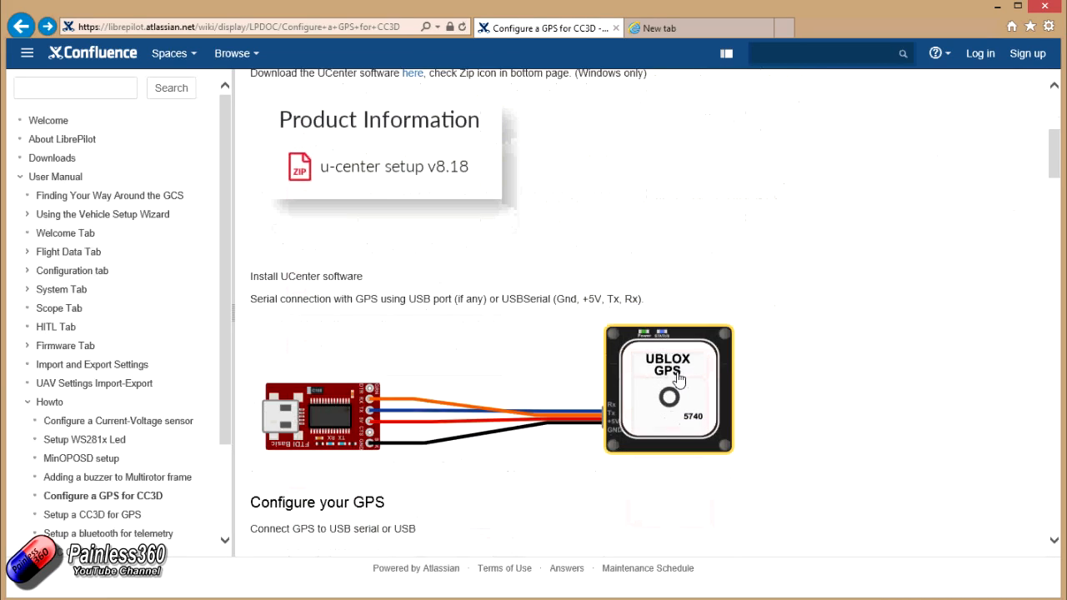
scroll(414, 260, "up", 4)
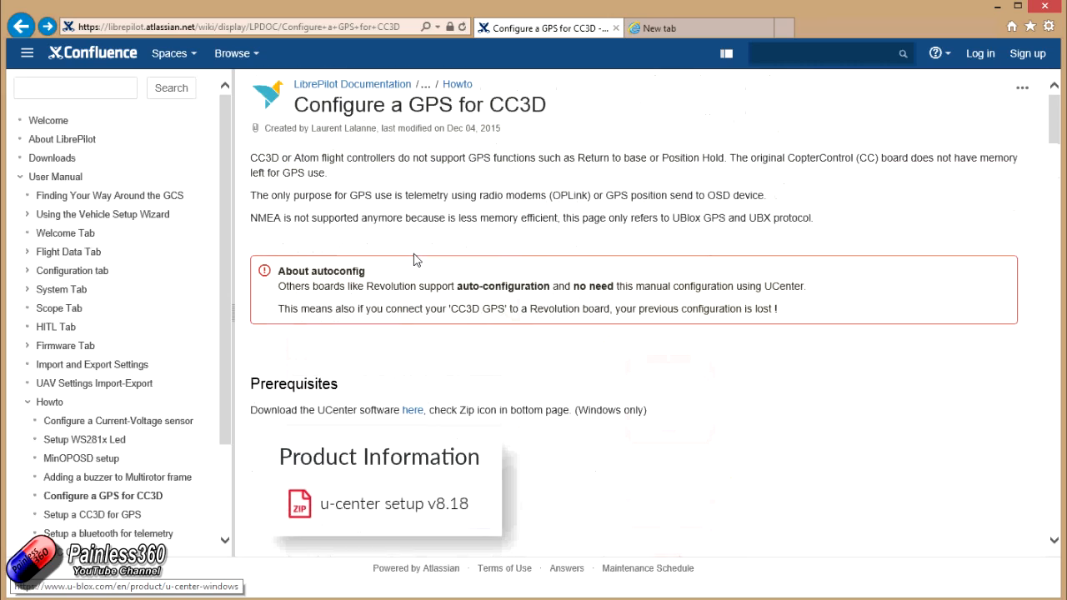
- Follow the u-center setup link to the u-blox product page, look over its download section, and return to the guide
left_click(367, 512)
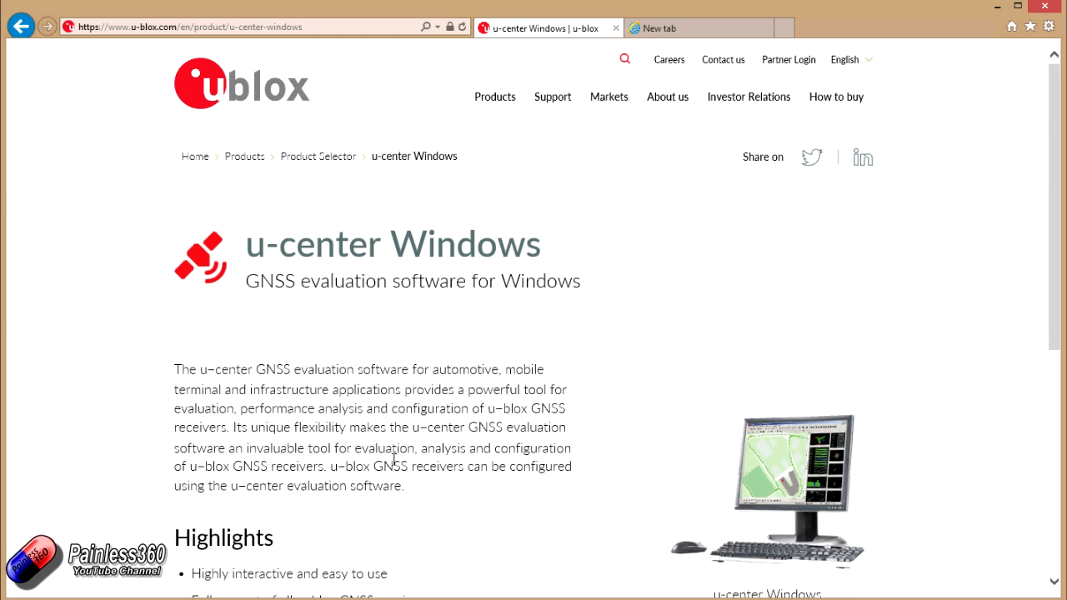
scroll(398, 465, "down", 3)
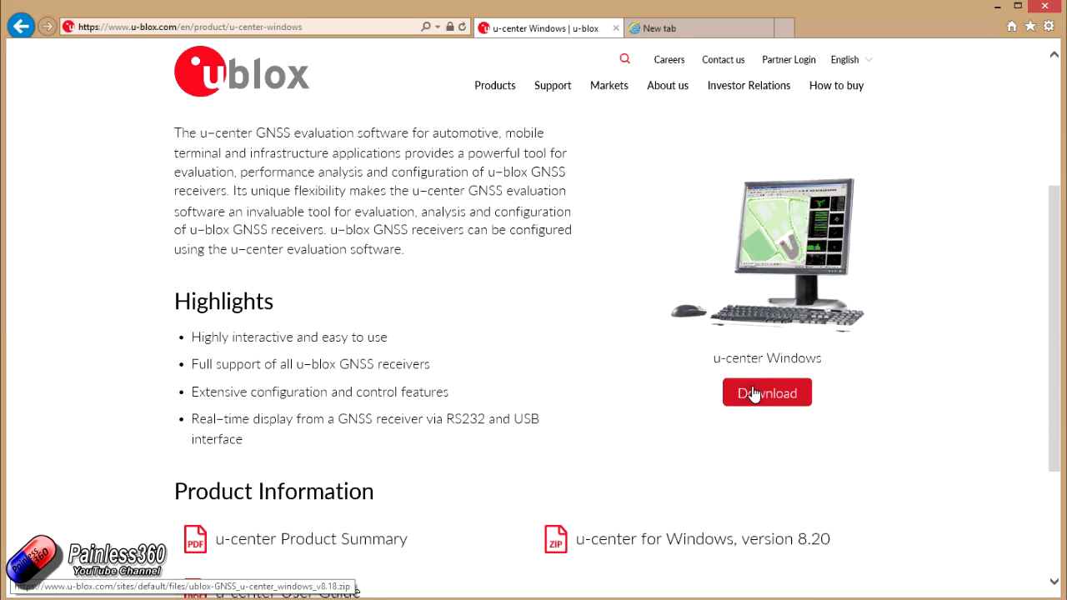
scroll(717, 413, "up", 3)
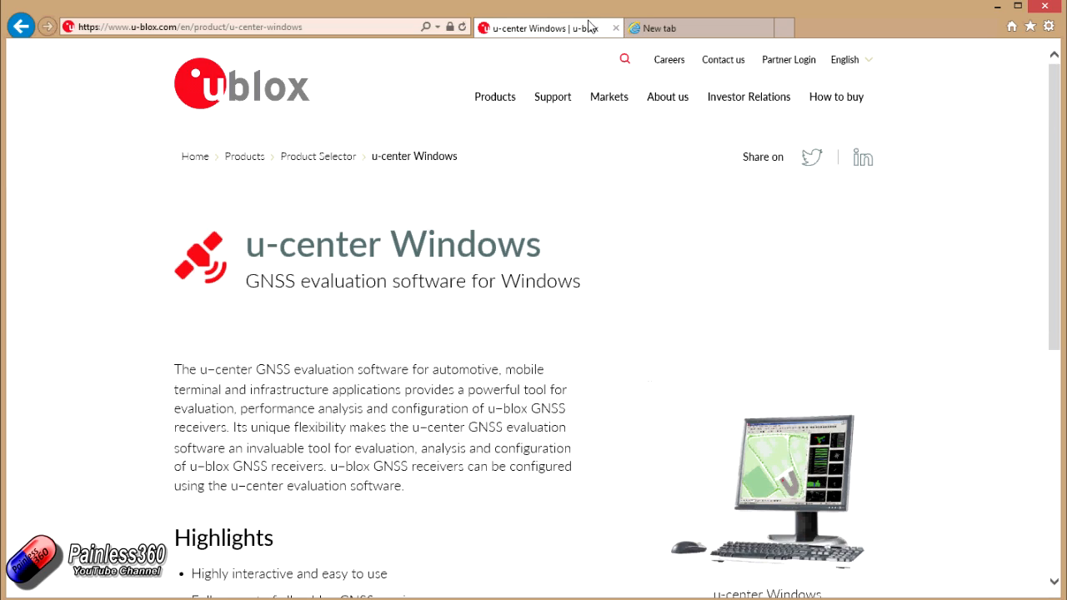
key("alt+Left")
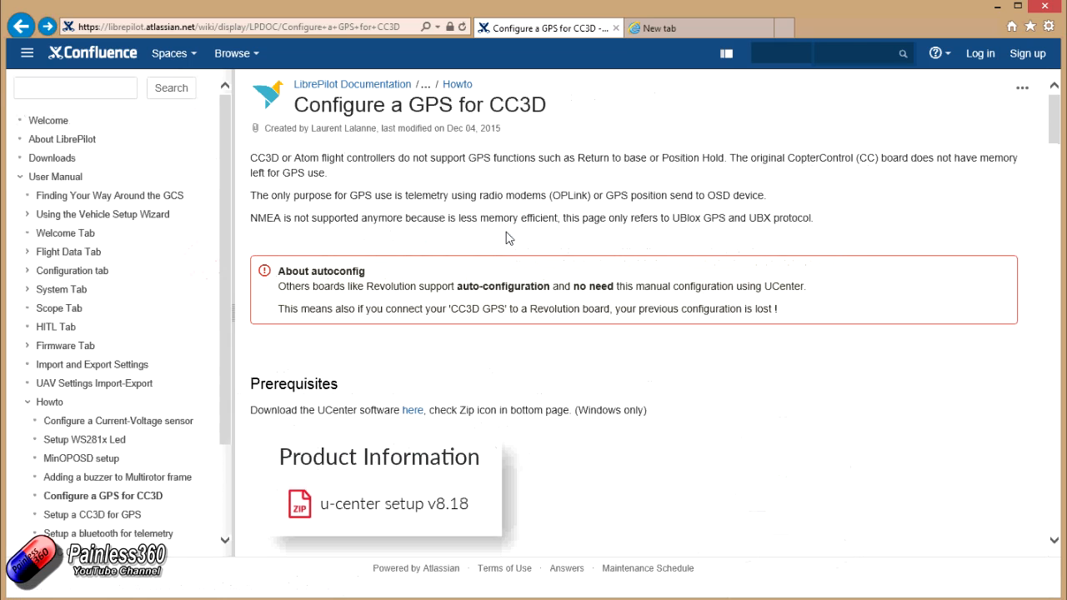
- Read through the guide's GPS configuration procedure, covering default reset, NMEA and UBX messages, ports, rates and saving, and return to its beginning
scroll(533, 291, "down", 5)
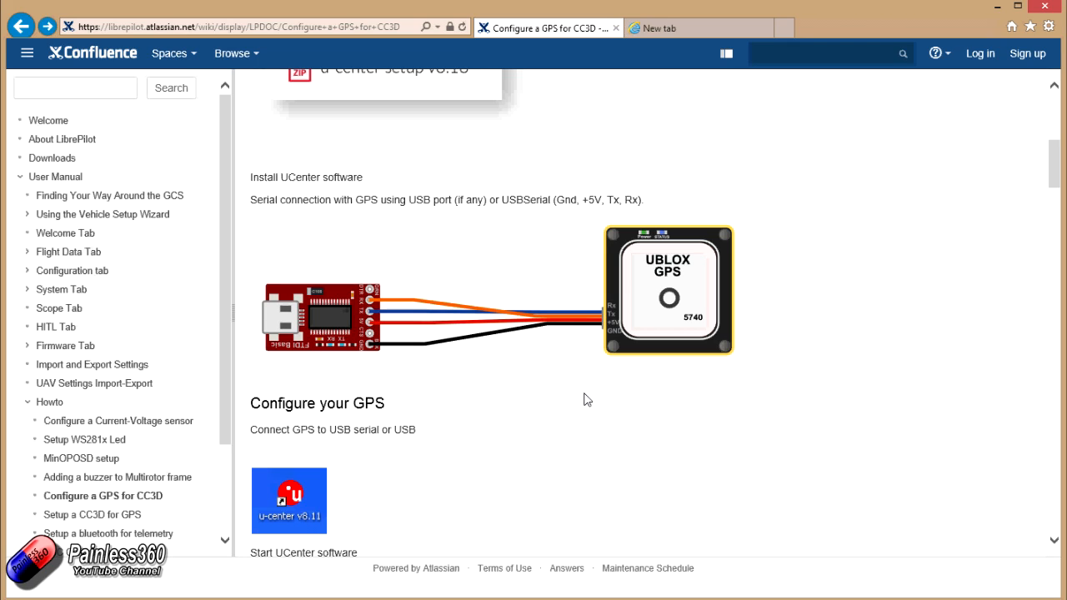
scroll(586, 401, "down", 3)
scroll(585, 401, "down", 9)
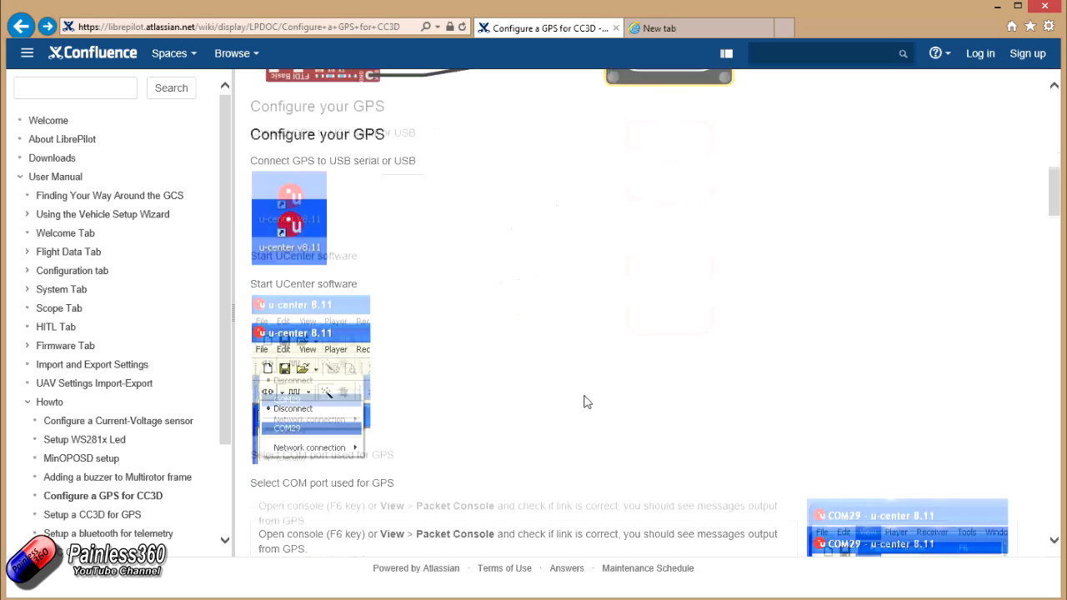
scroll(586, 403, "down", 1)
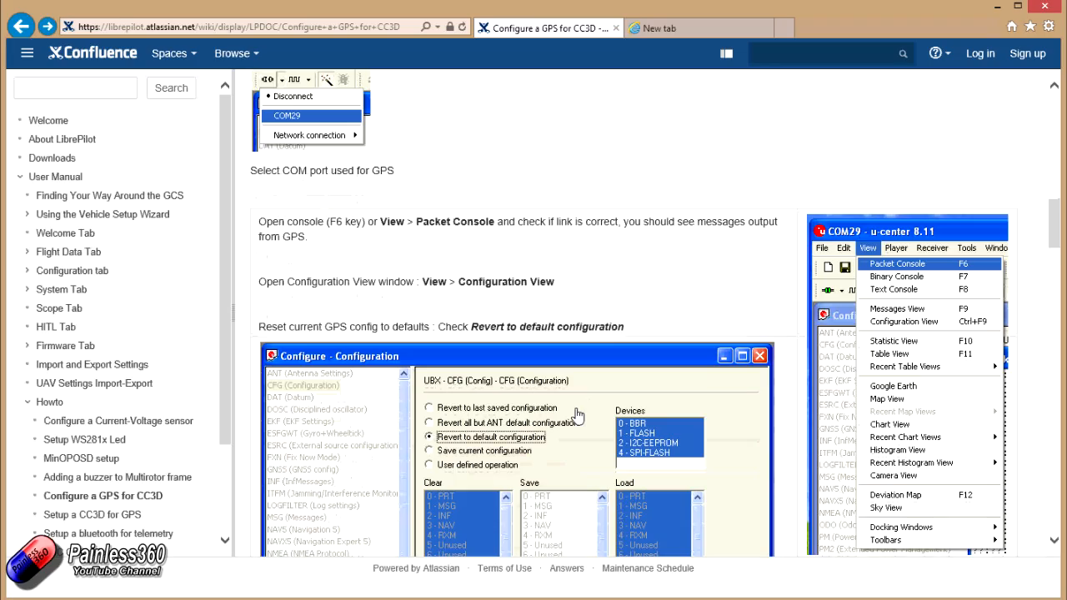
scroll(576, 414, "down", 3)
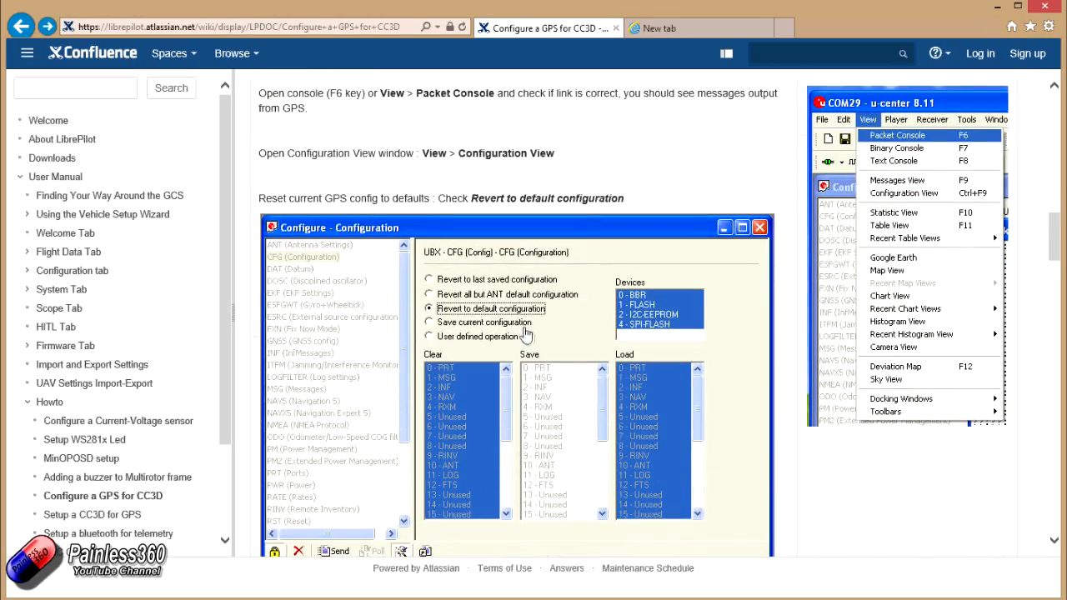
scroll(546, 317, "down", 7)
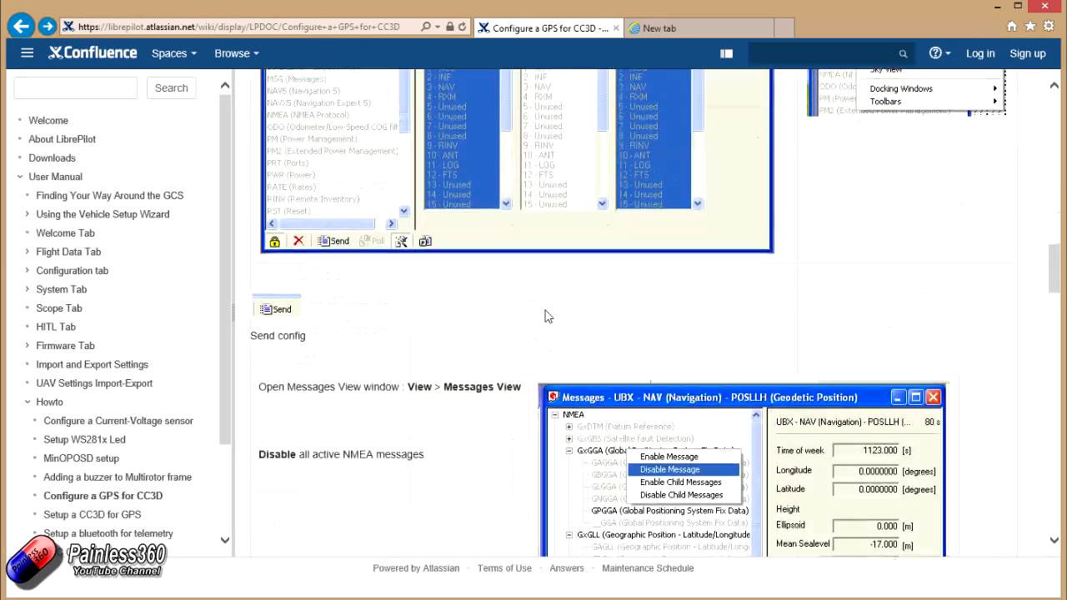
scroll(546, 317, "down", 4)
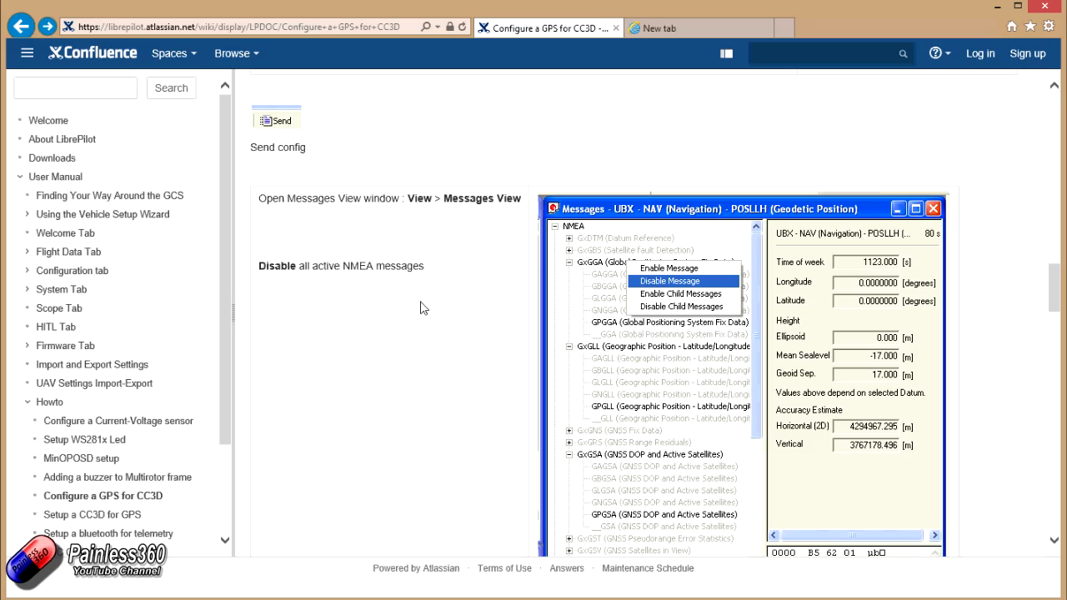
scroll(421, 309, "down", 15)
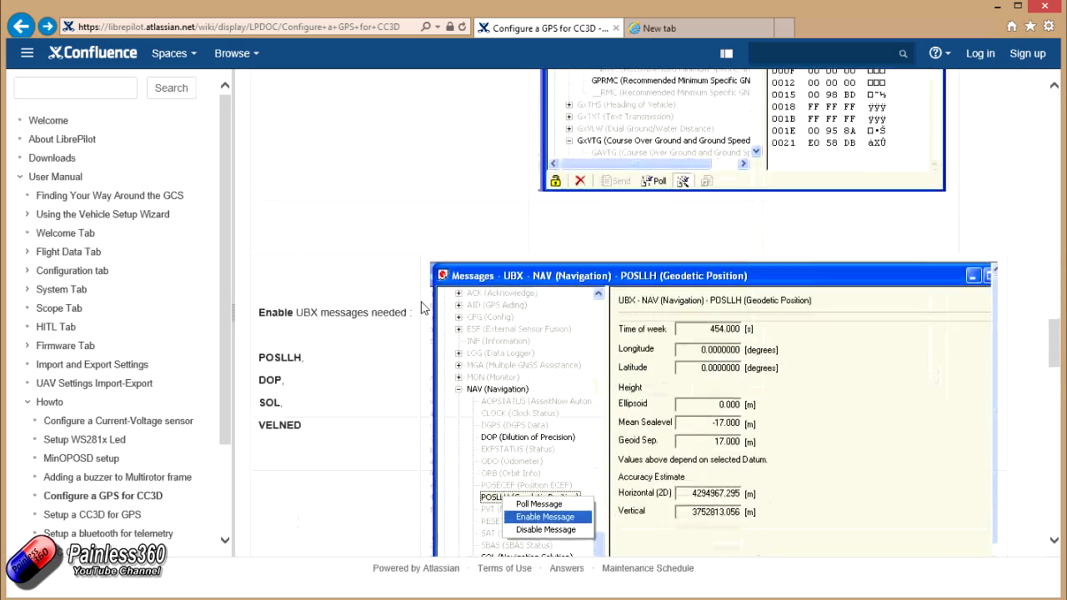
scroll(421, 309, "down", 10)
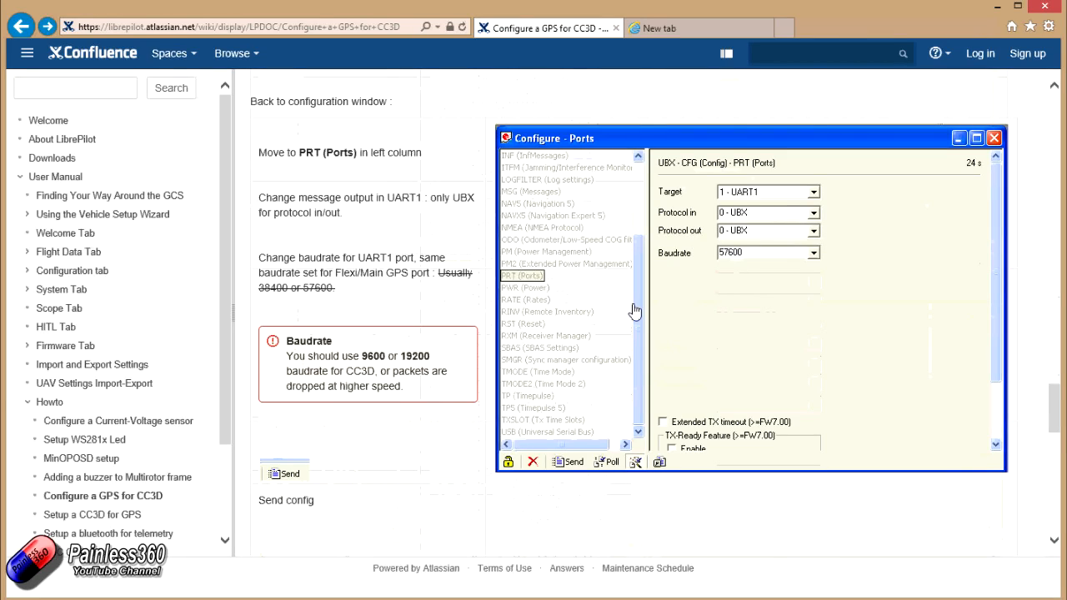
scroll(638, 313, "down", 5)
scroll(638, 312, "down", 3)
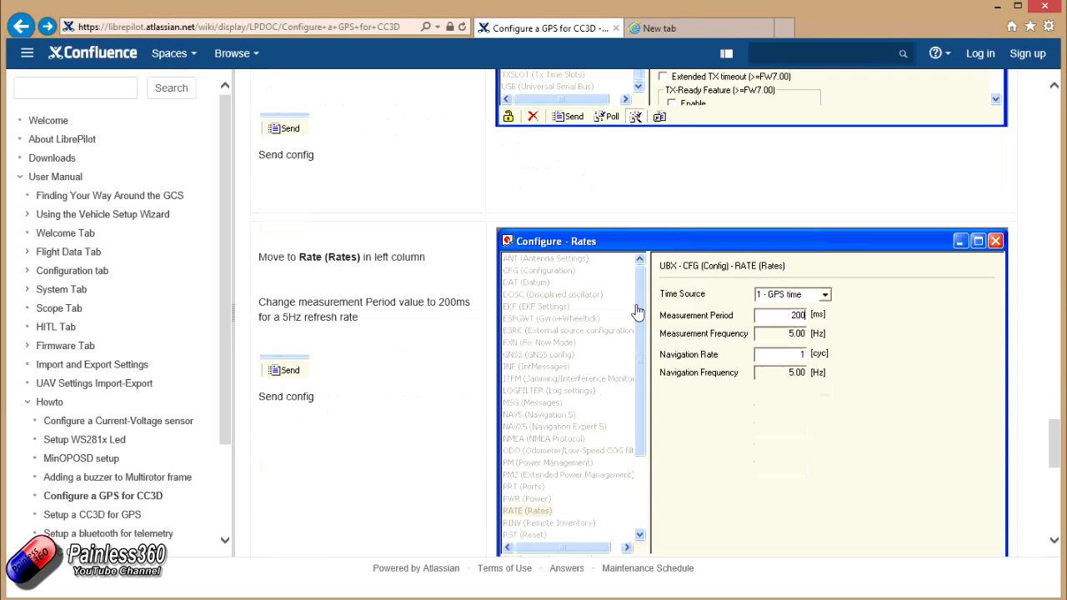
scroll(705, 341, "down", 2)
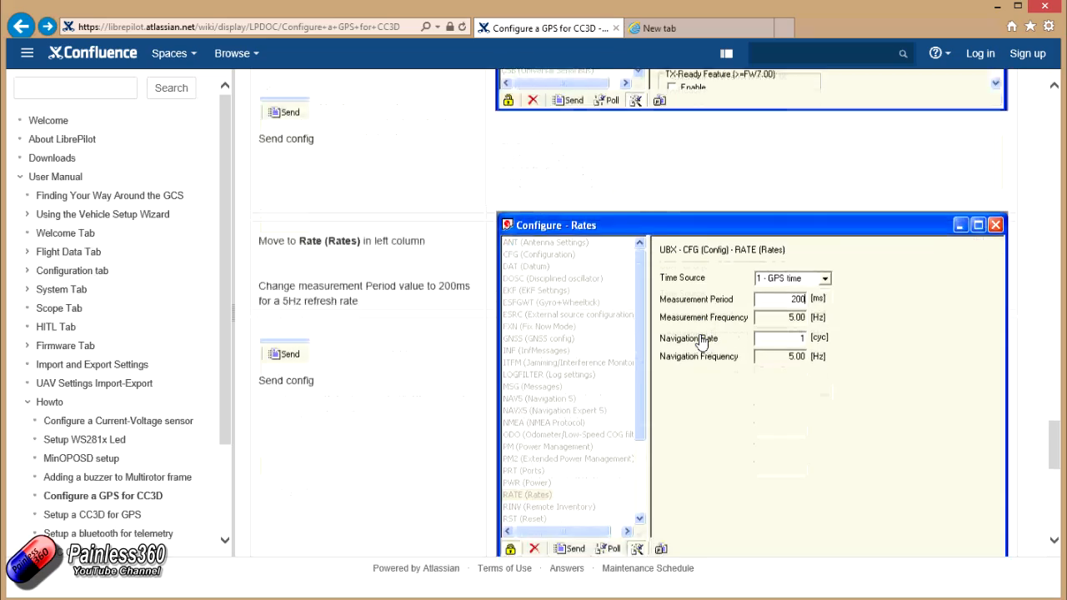
scroll(702, 341, "down", 10)
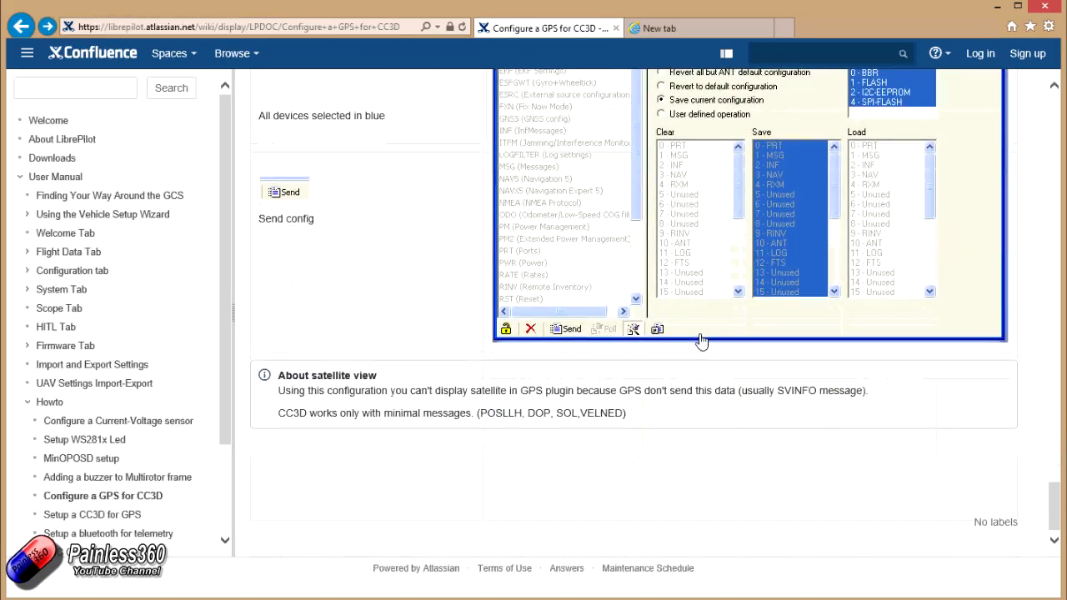
scroll(702, 342, "up", 4)
scroll(702, 342, "up", 12)
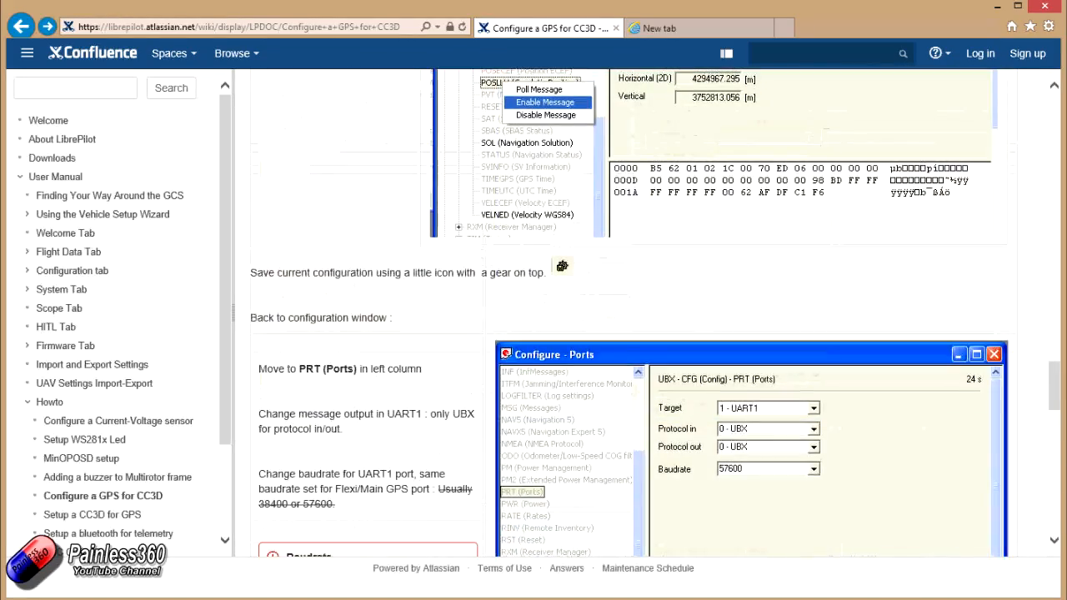
left_click_drag(1059, 399, 1059, 100)
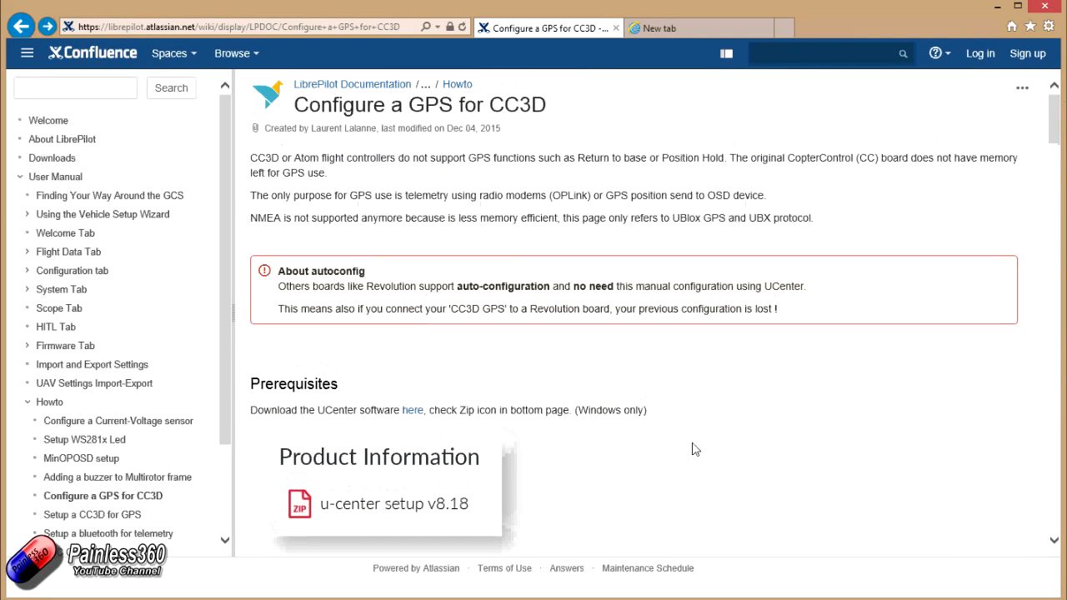
- Re-examine the guide's USB serial wiring diagram and the instructions for starting u-center and selecting the GPS COM port
scroll(550, 416, "down", 4)
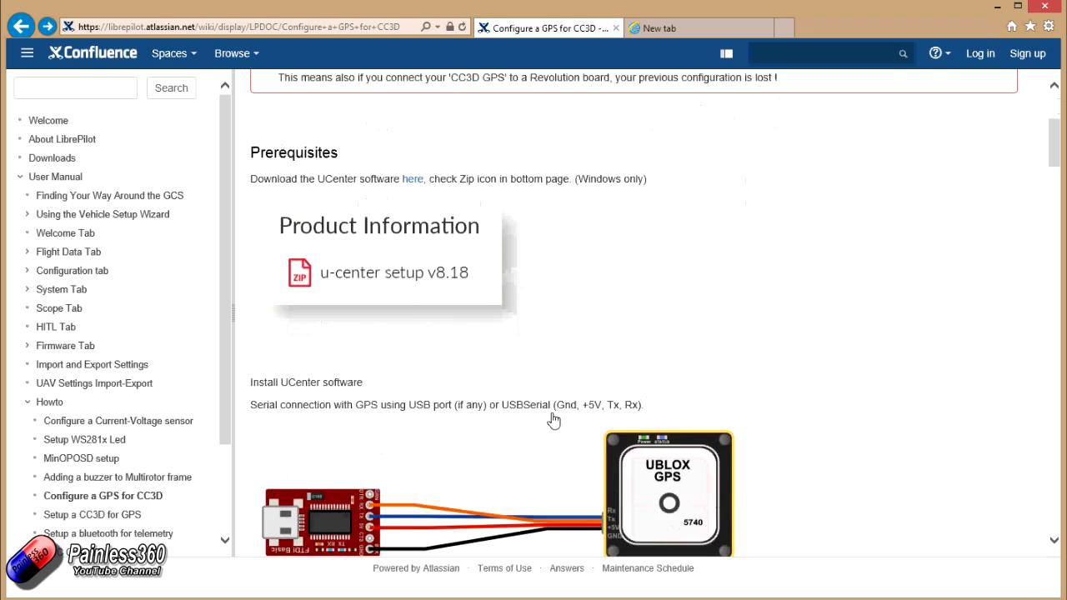
scroll(553, 421, "up", 1)
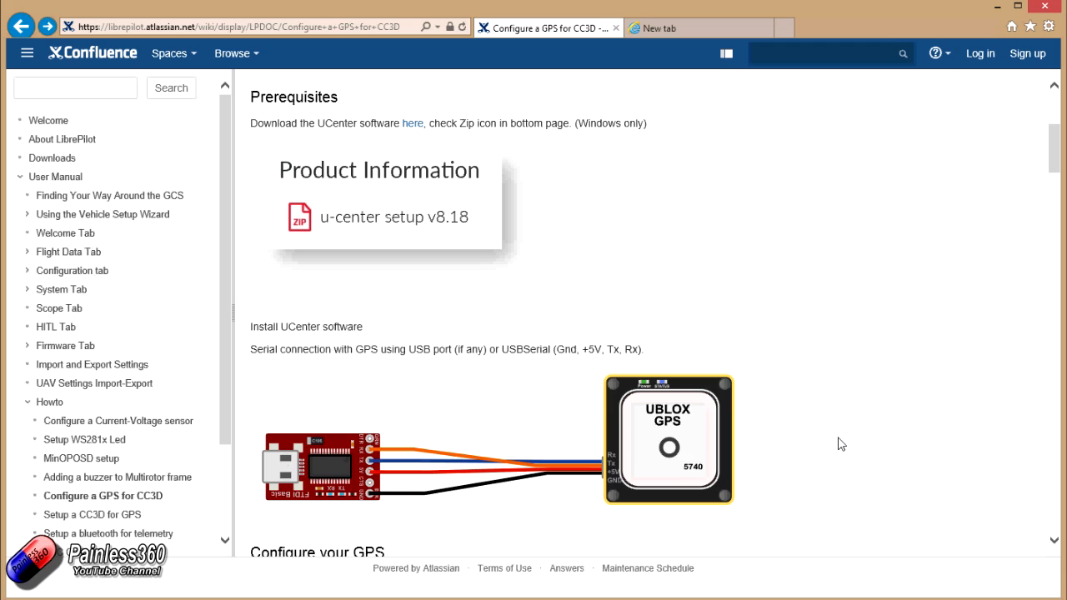
scroll(840, 446, "down", 4)
scroll(838, 443, "down", 3)
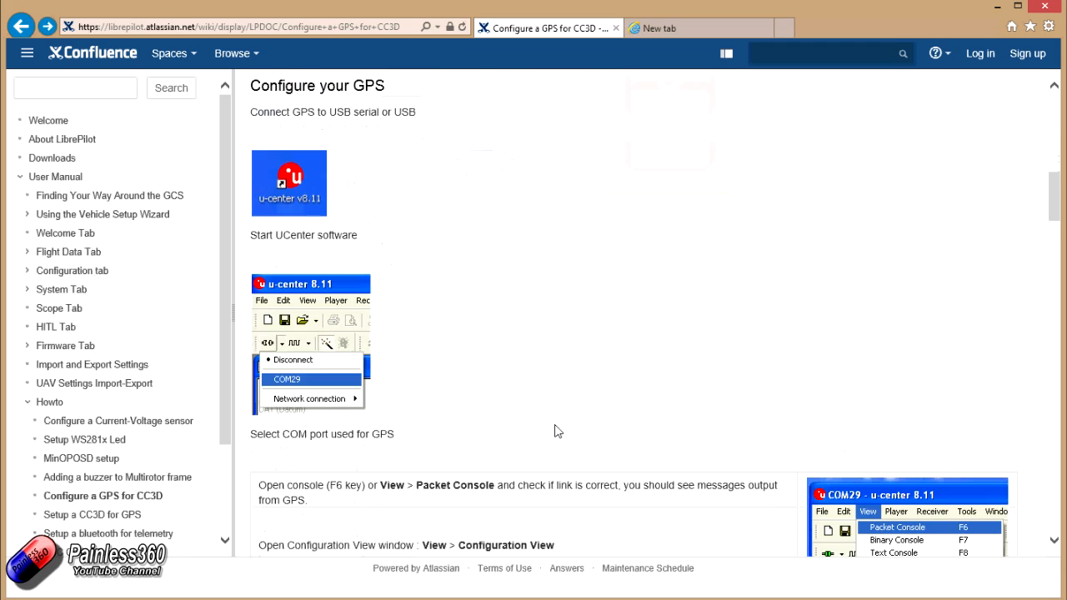
scroll(686, 431, "up", 7)
scroll(690, 430, "down", 4)
scroll(692, 429, "down", 3)
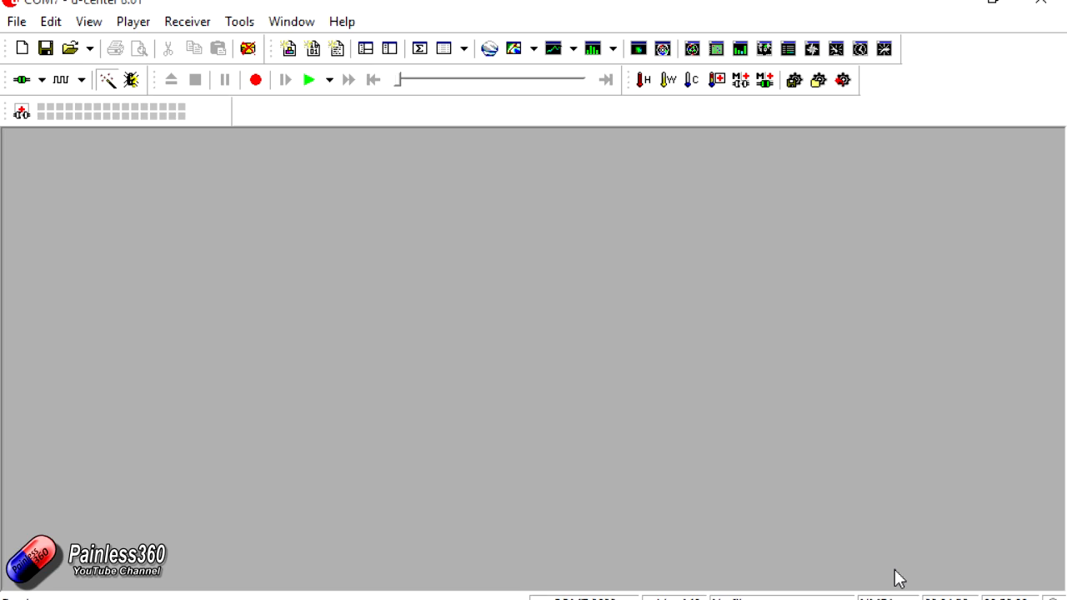
- In u-center, check the incoming GPS messages in the Packet Console and close it
left_click(89, 22)
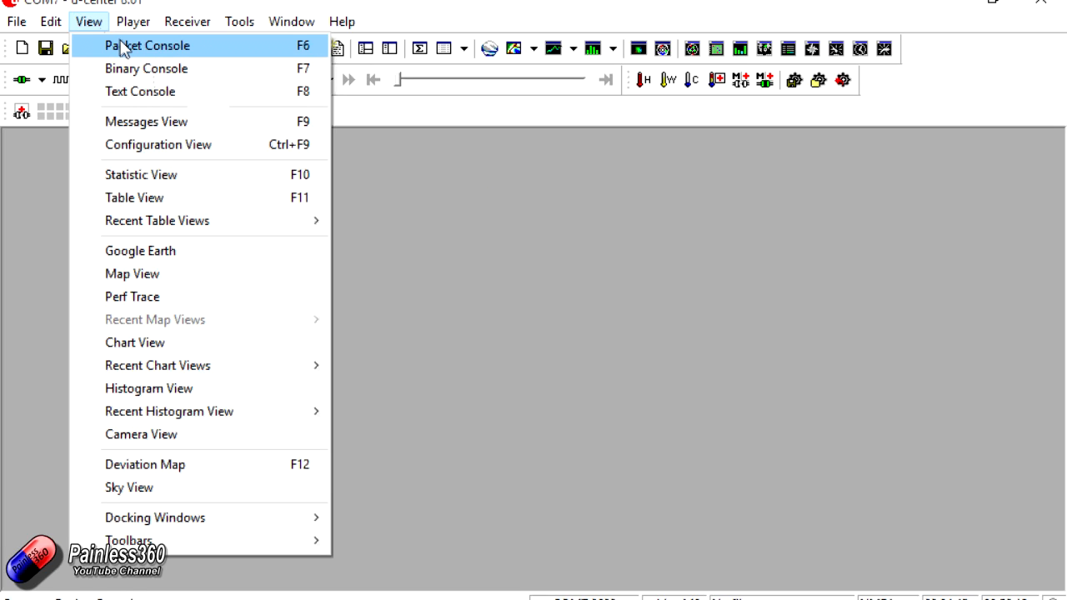
left_click(122, 47)
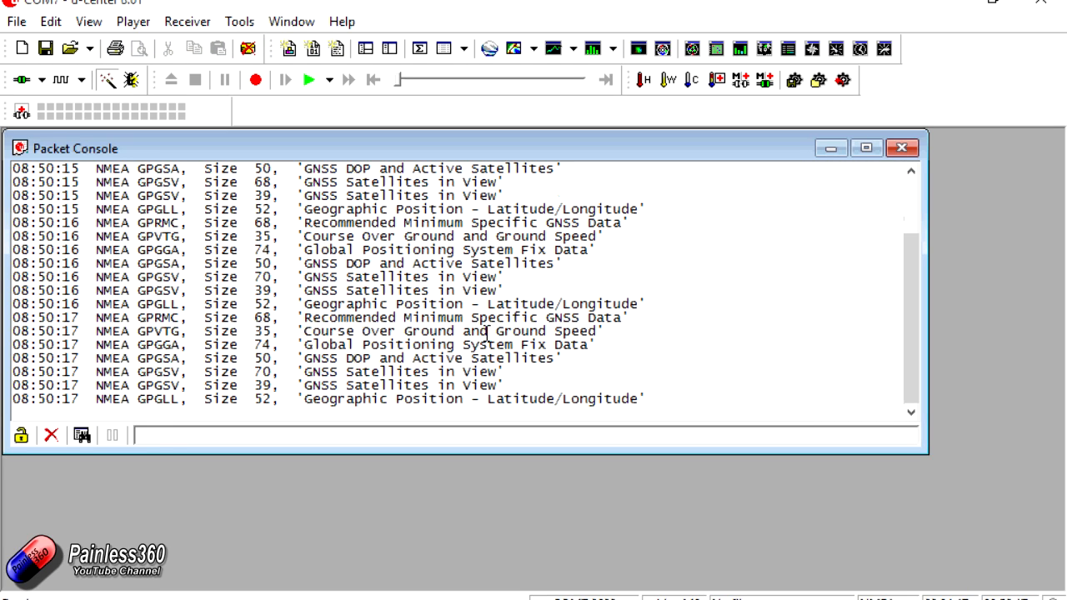
left_click(903, 149)
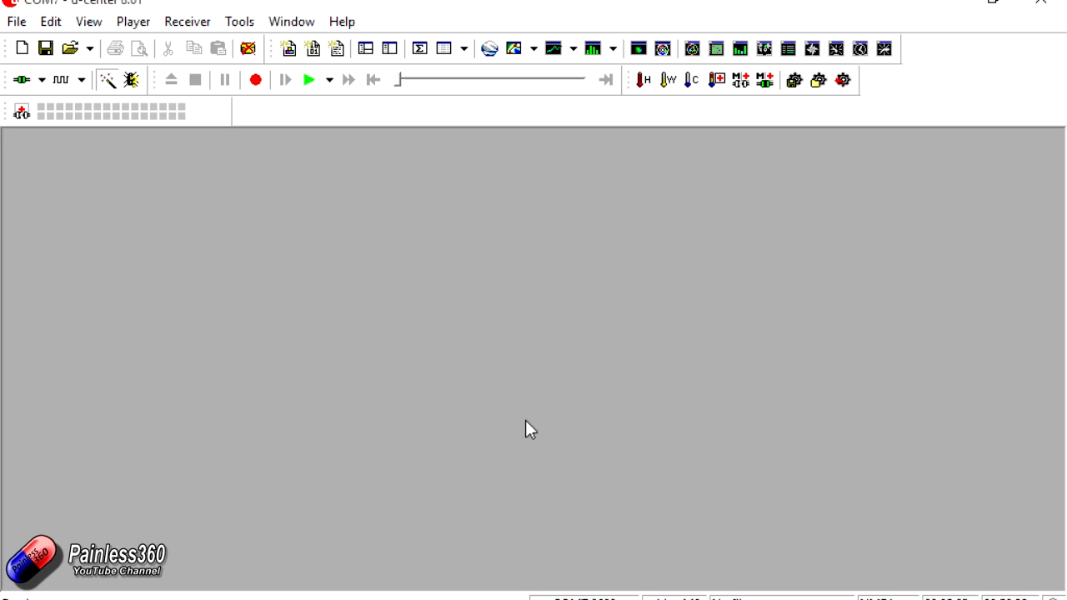
- In the Configuration View's CFG settings, choose Revert to default configuration, send it to the GPS, and close the view
left_click(98, 25)
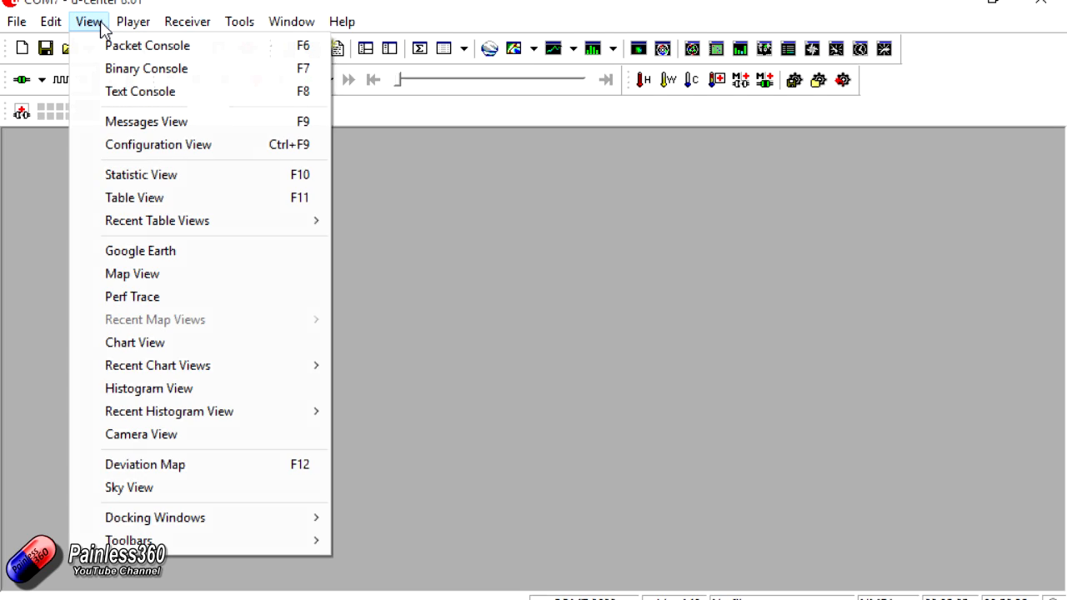
left_click(203, 147)
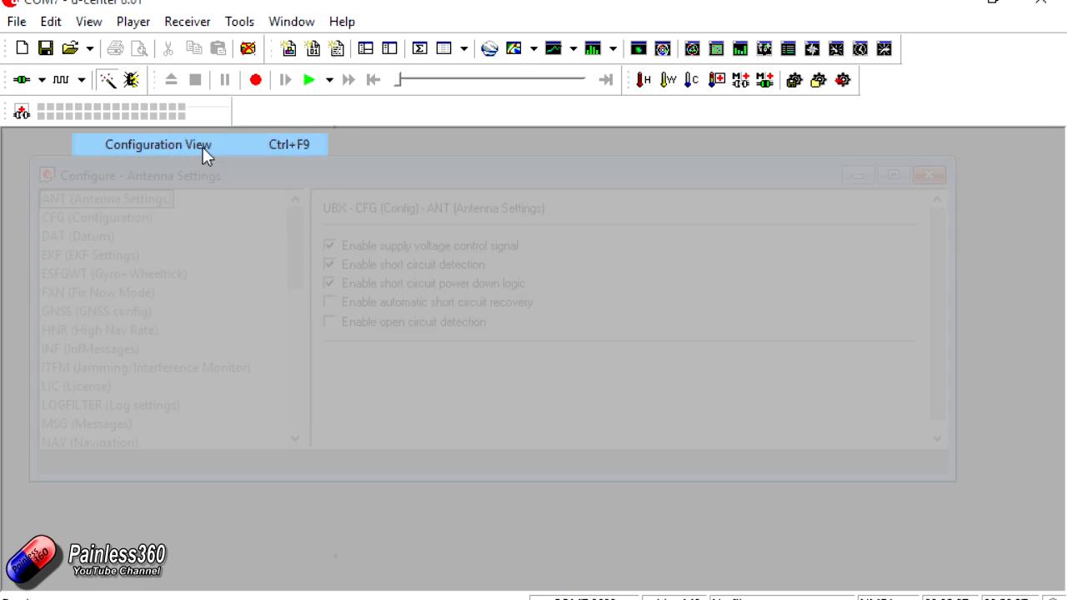
left_click(893, 175)
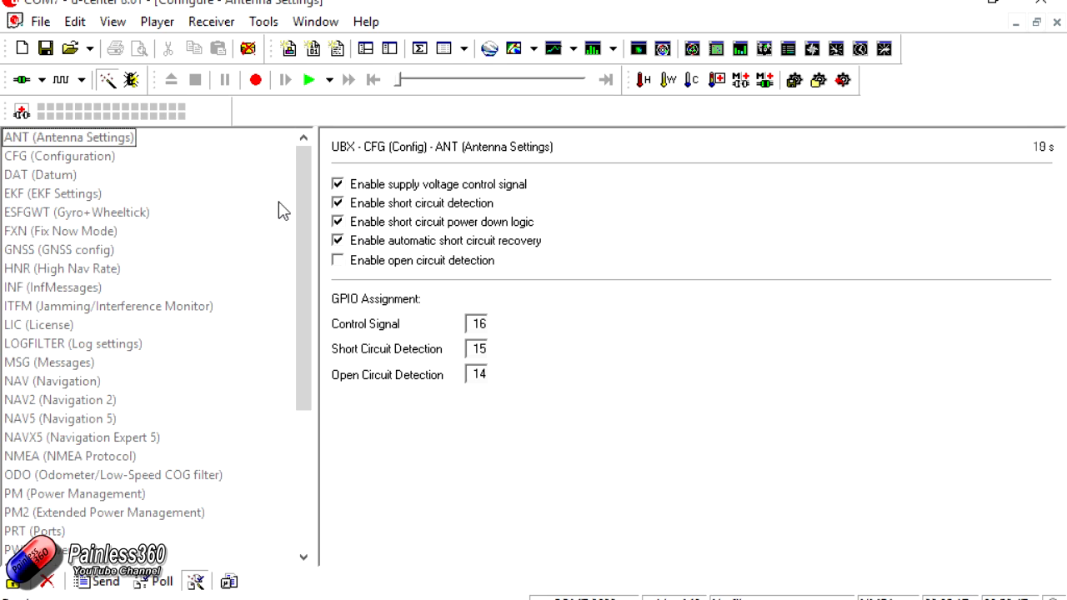
left_click(37, 157)
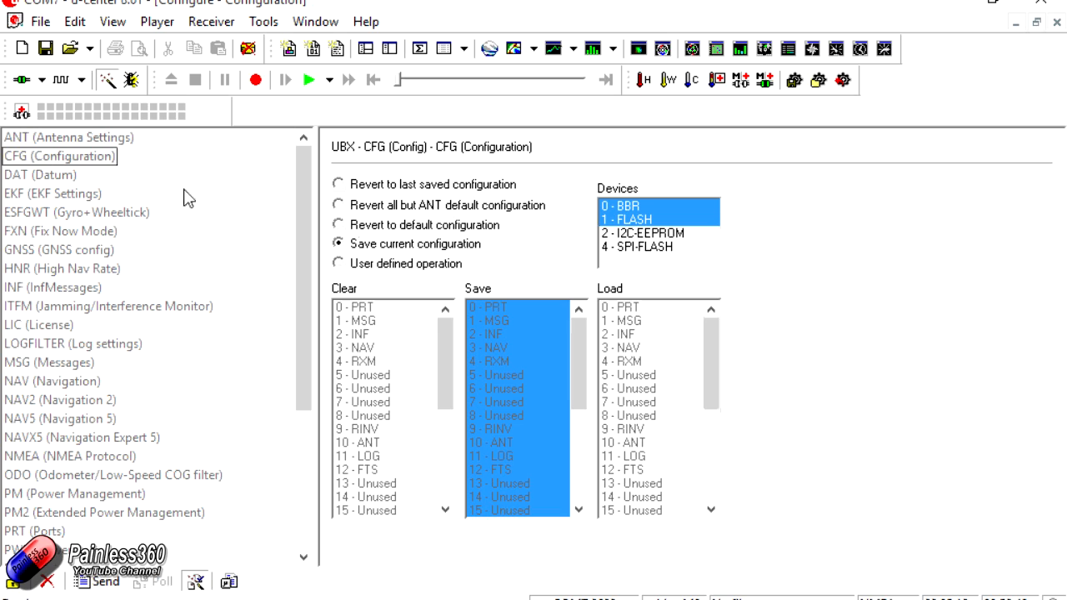
left_click(339, 226)
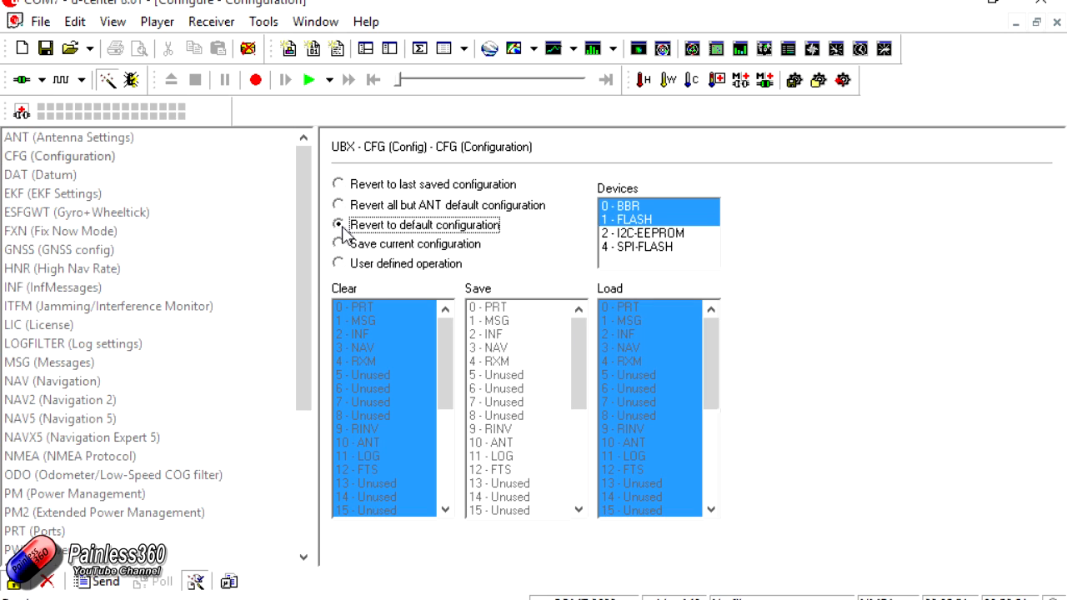
left_click(94, 582)
left_click(1055, 24)
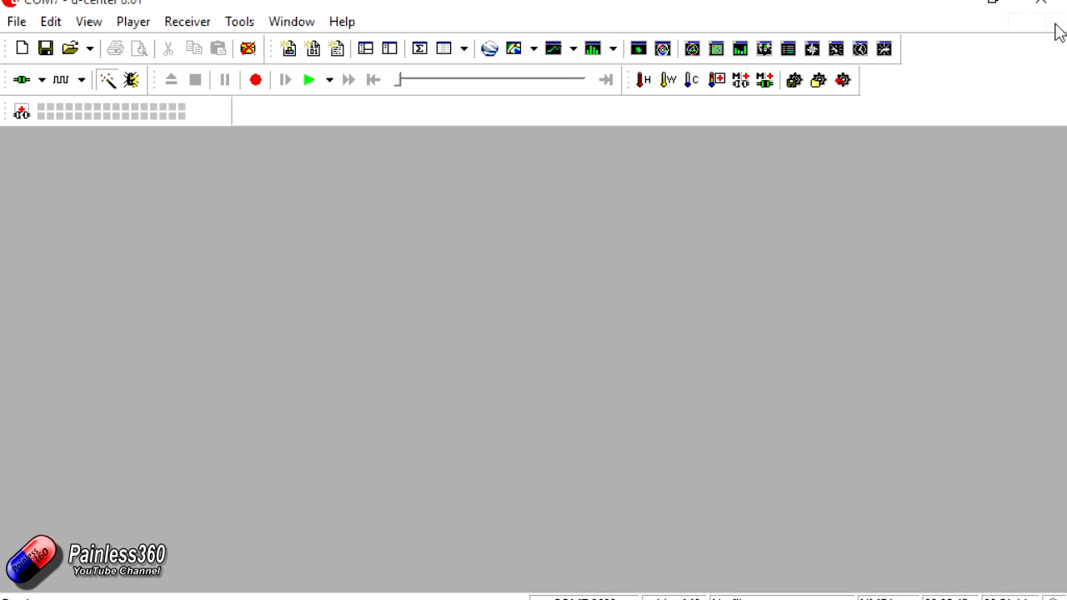
- Open the Messages View at full size and widen its message tree so the full names fit
left_click(102, 30)
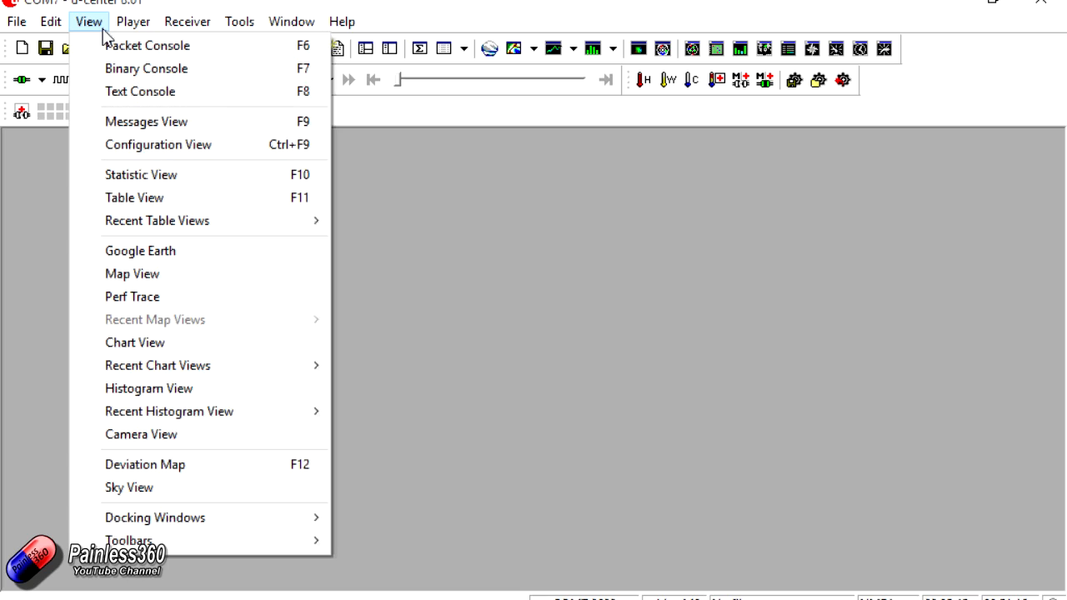
left_click(166, 121)
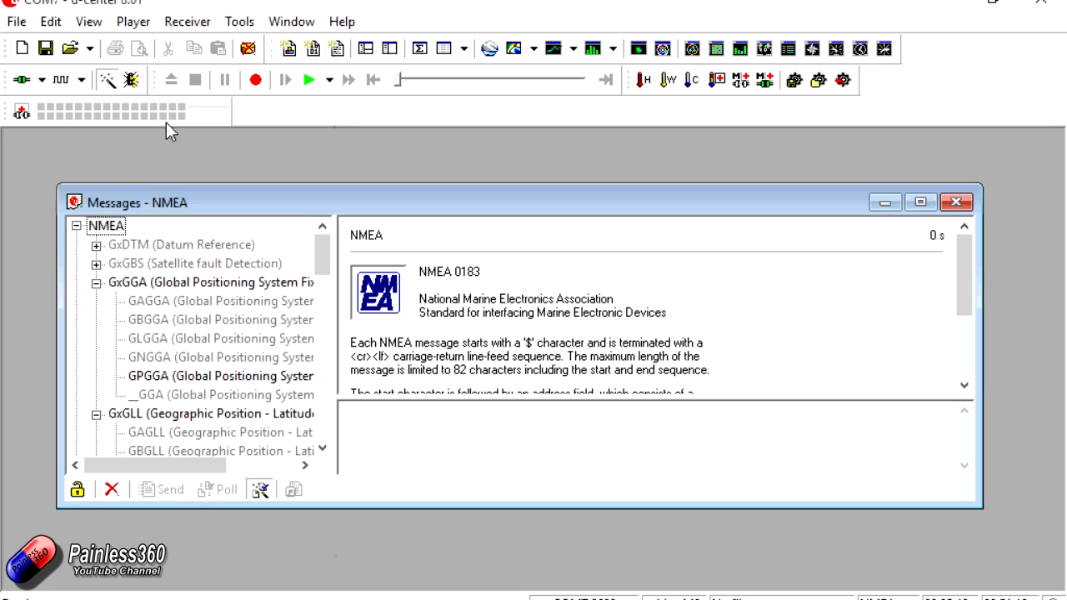
left_click(921, 203)
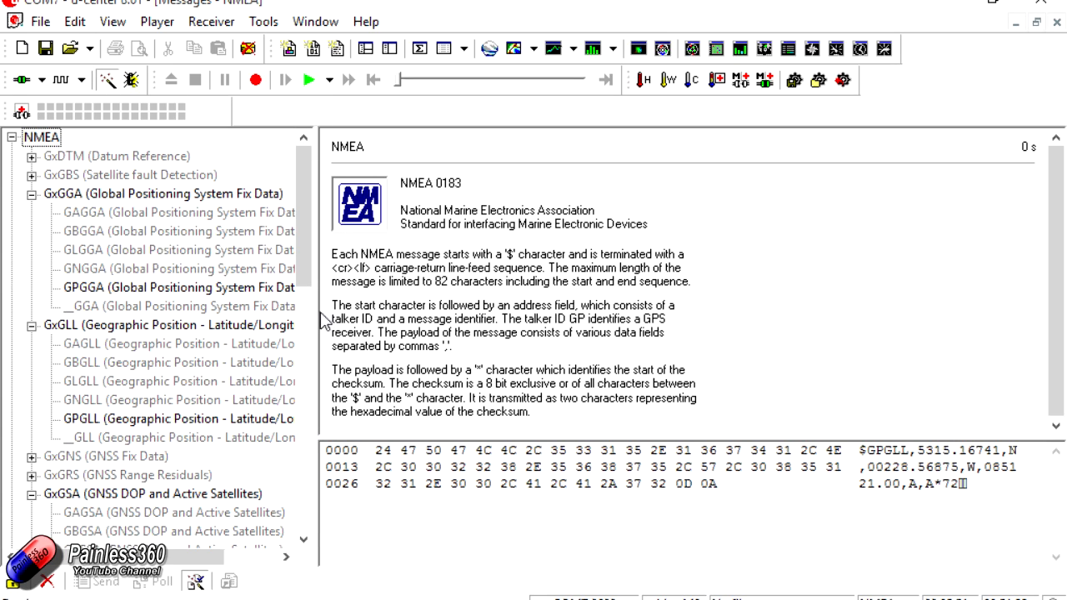
left_click_drag(317, 313, 445, 312)
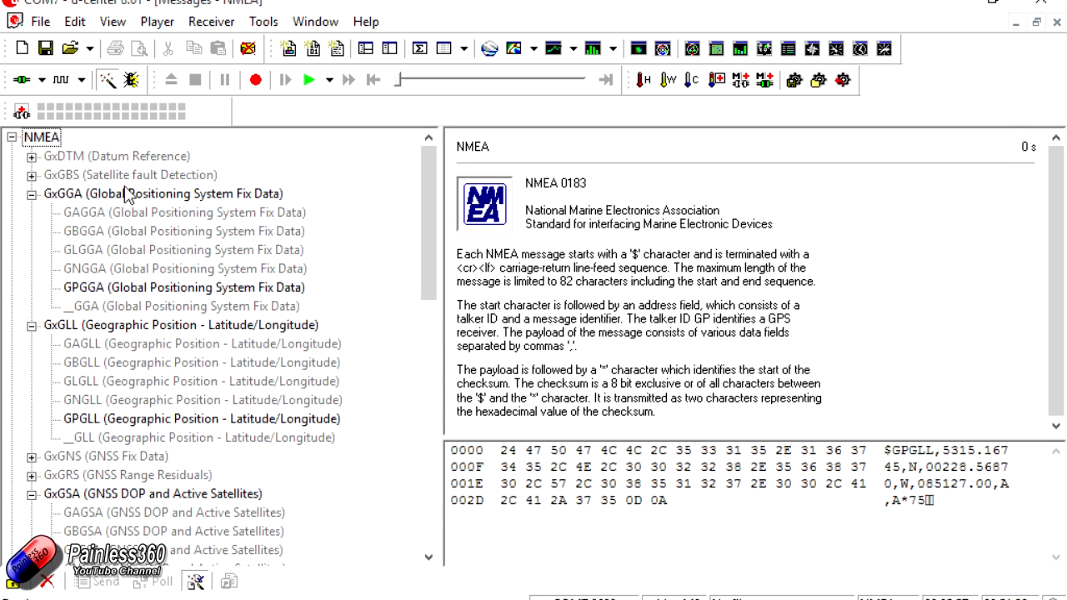
- Disable the child messages of the NMEA groups GxGGA, GxGLL and GxGSA
right_click(151, 201)
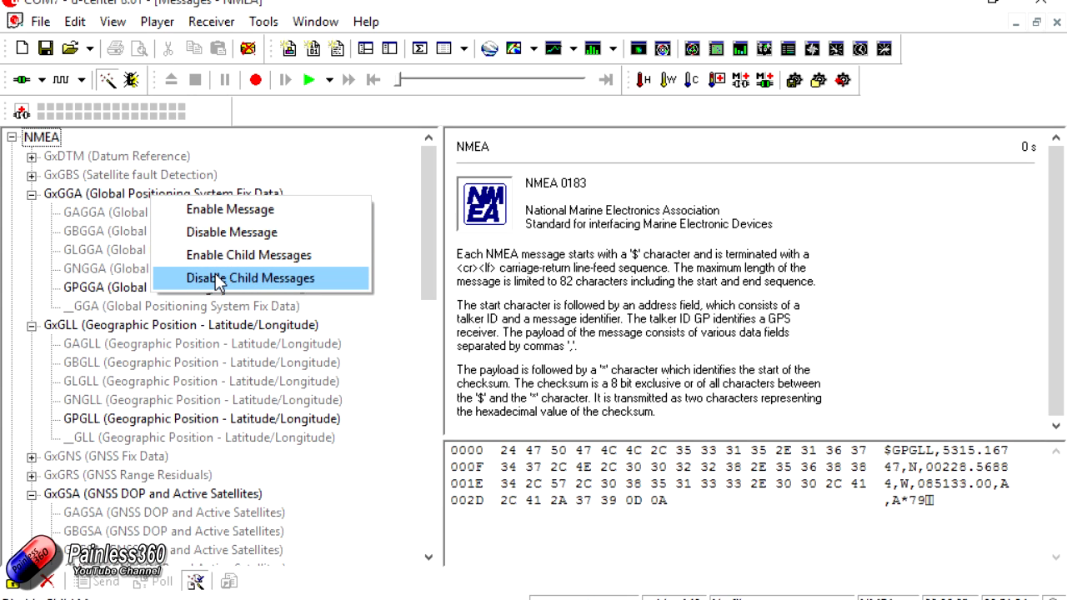
left_click(215, 278)
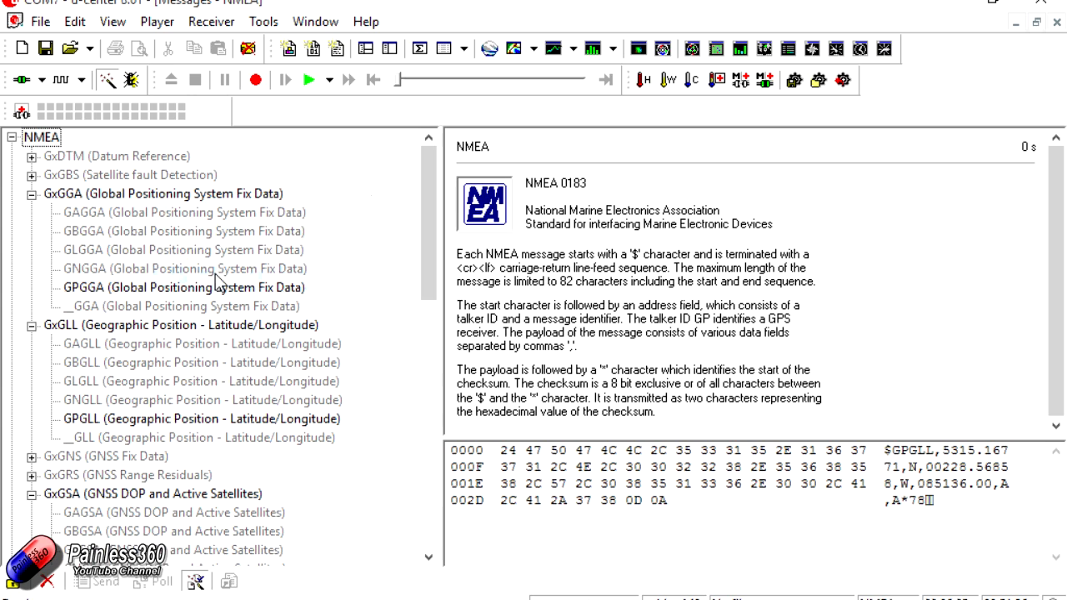
right_click(139, 332)
left_click(239, 408)
right_click(151, 497)
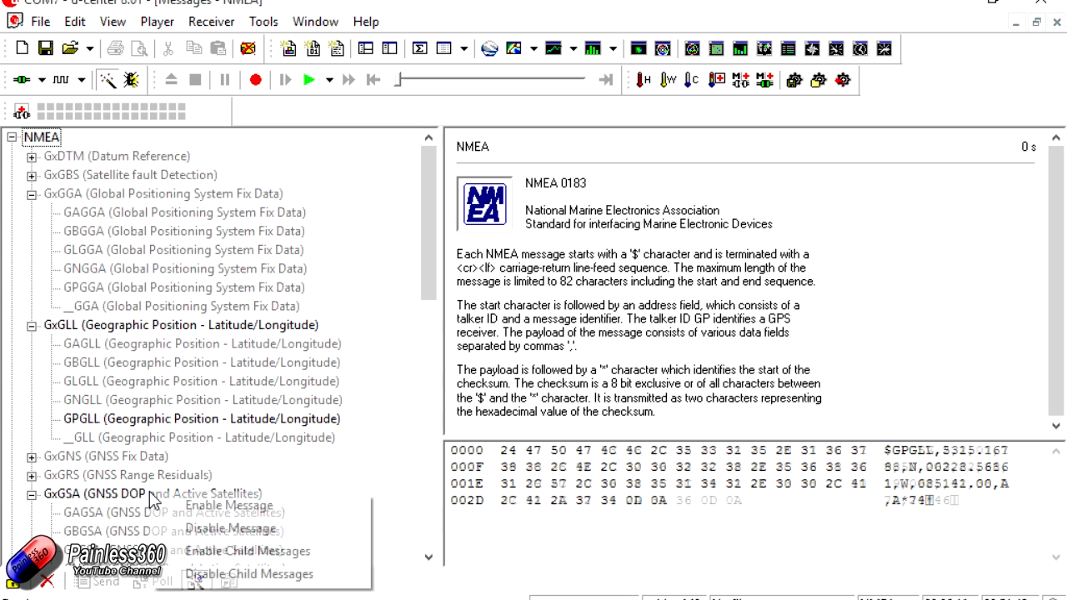
left_click(228, 574)
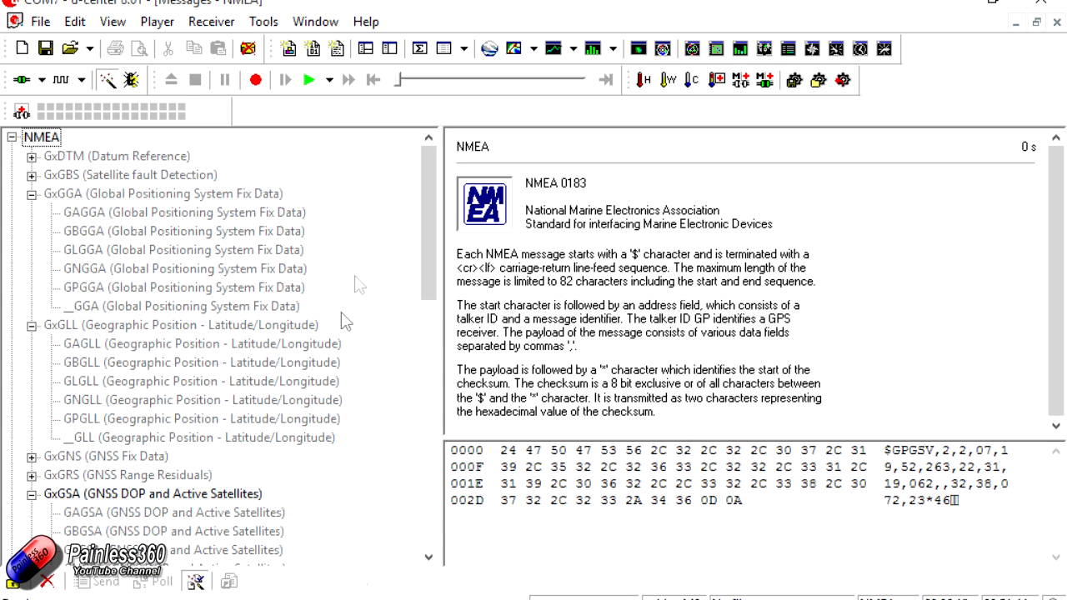
- Disable the child messages of the NMEA groups GxGSV, GxRMC and GxVTG, and check back through the NMEA list
left_click_drag(429, 239, 439, 345)
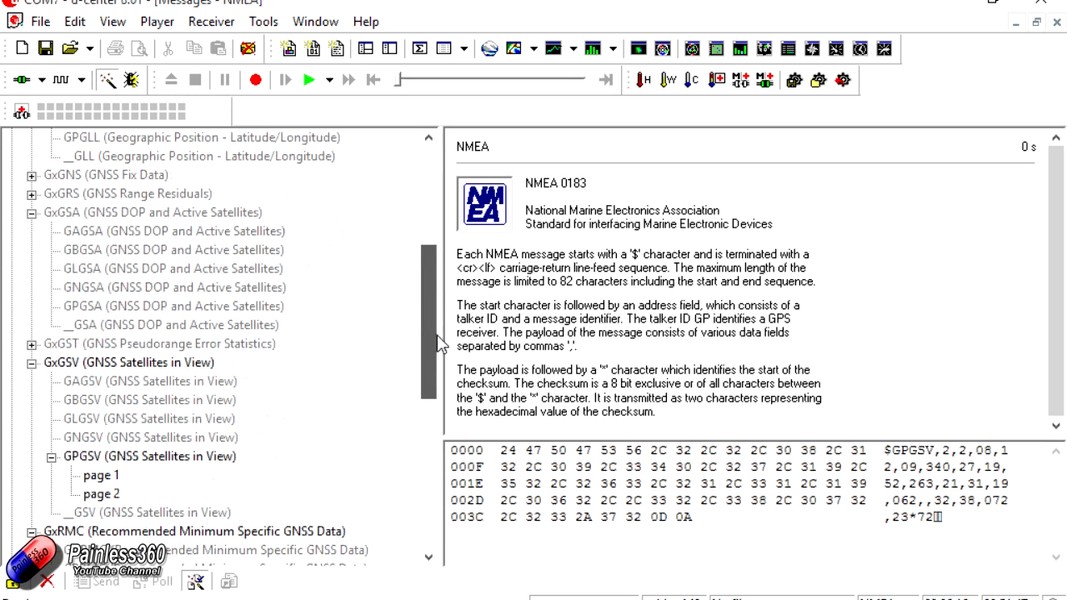
right_click(176, 365)
left_click(258, 446)
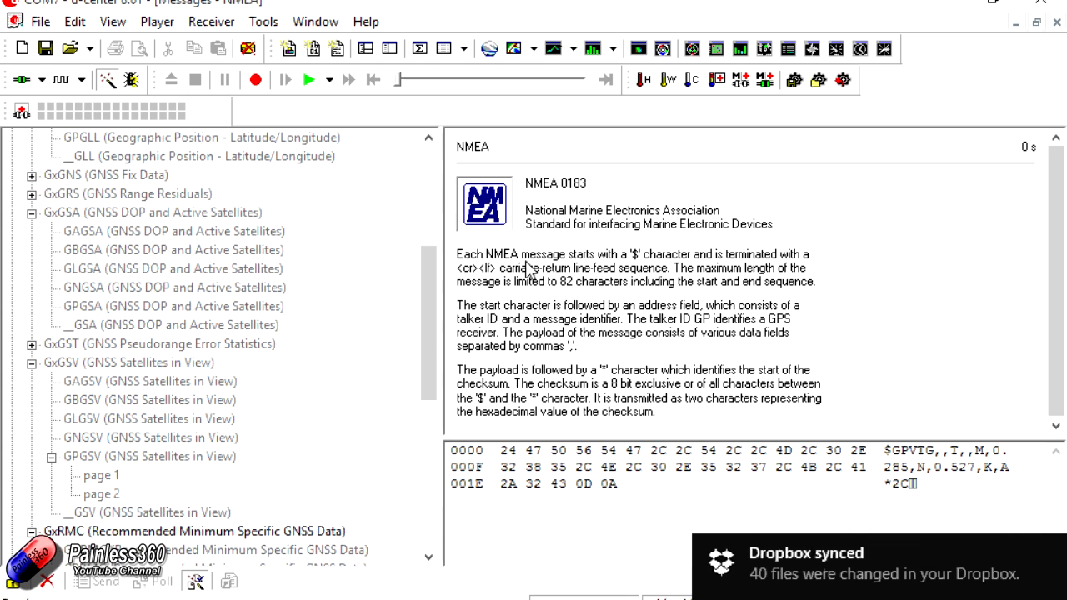
left_click_drag(433, 331, 433, 409)
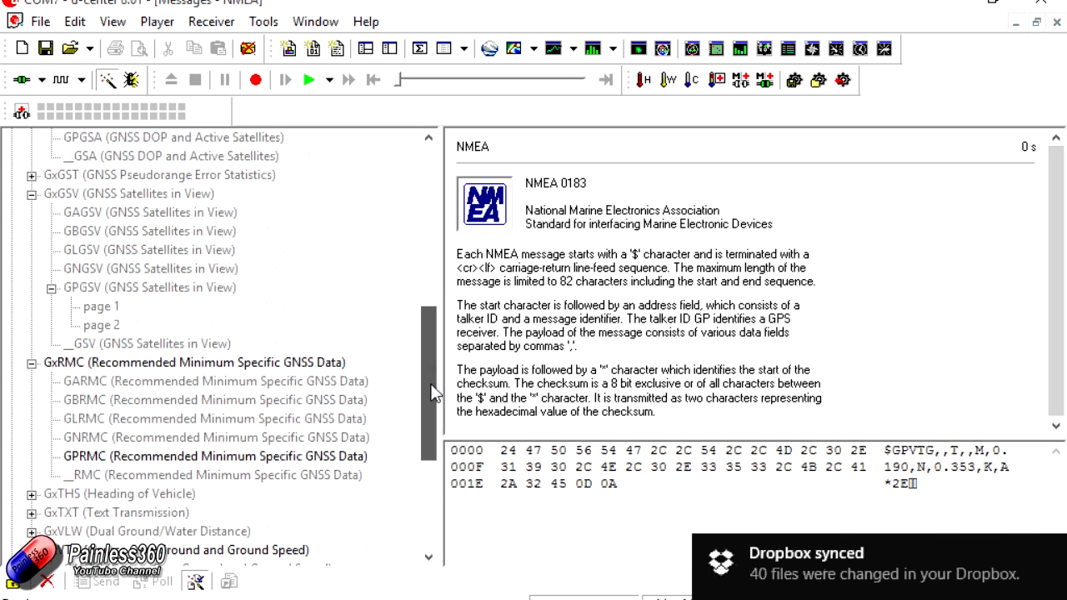
right_click(282, 372)
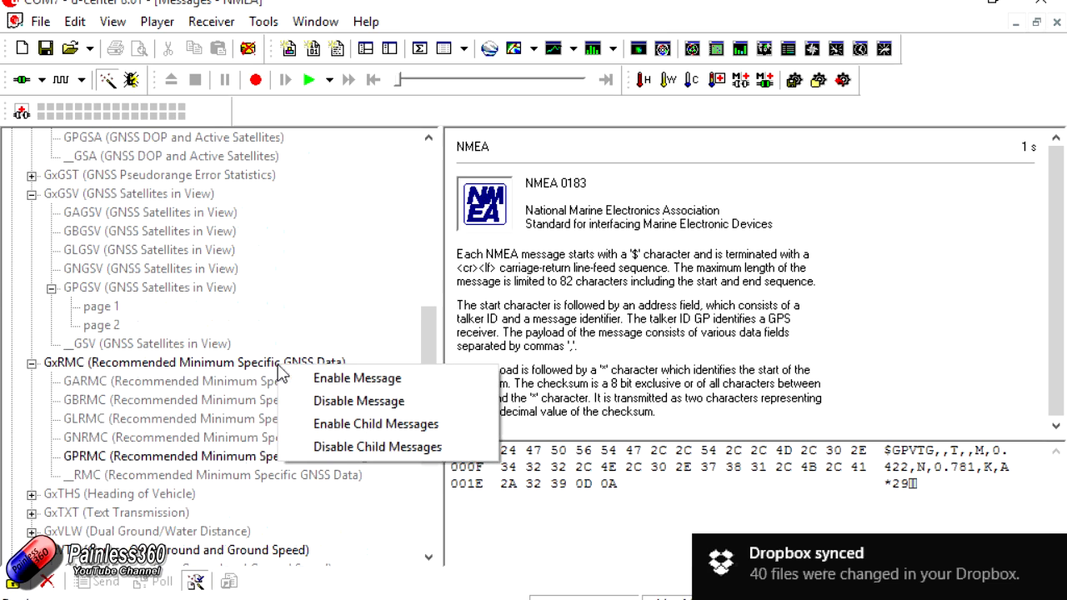
left_click(370, 456)
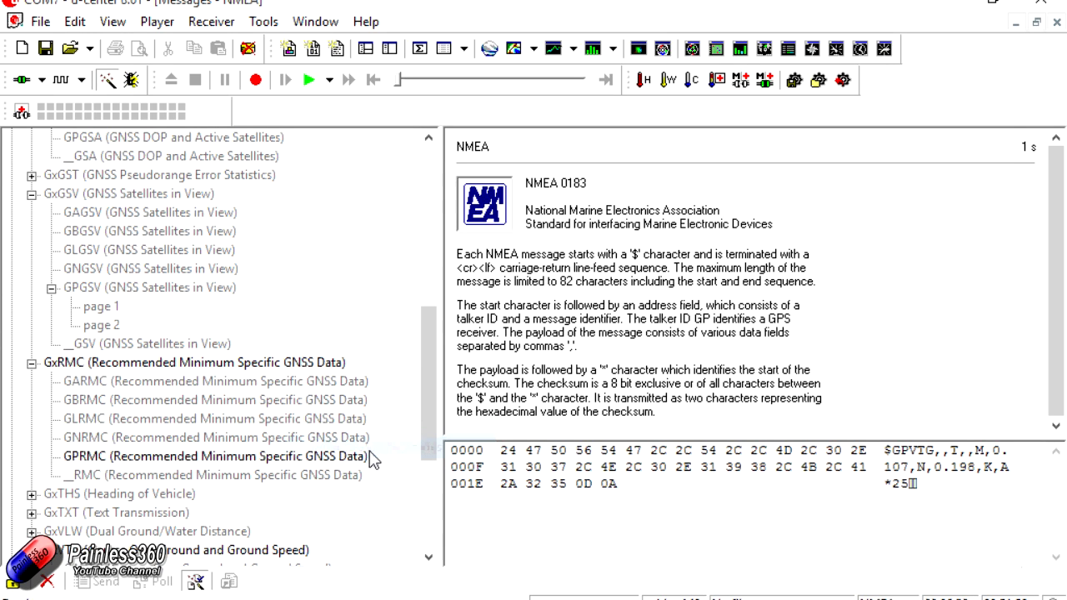
left_click_drag(422, 383, 429, 453)
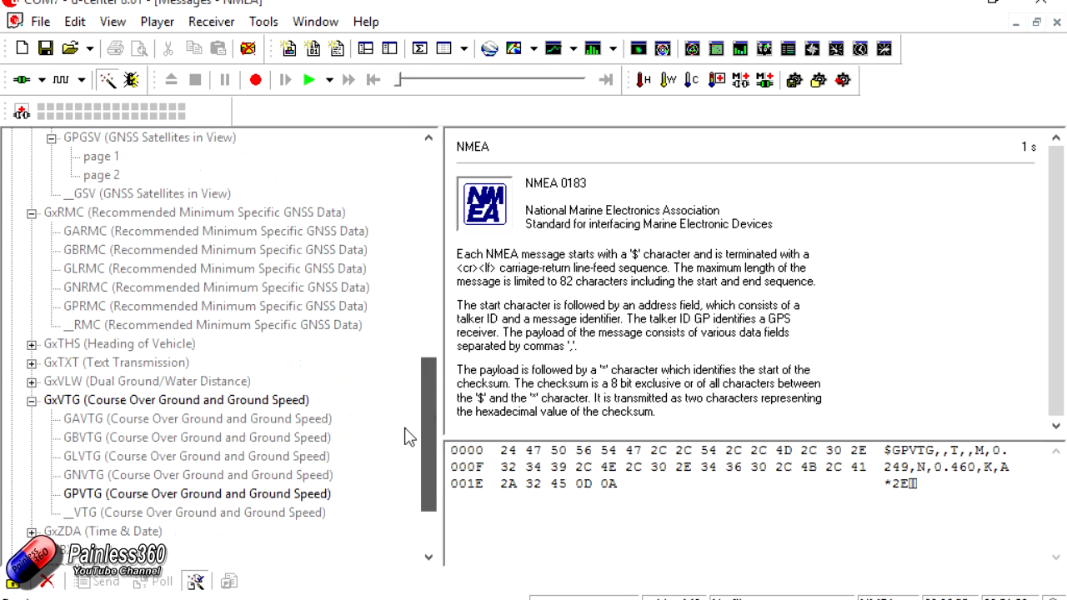
right_click(255, 406)
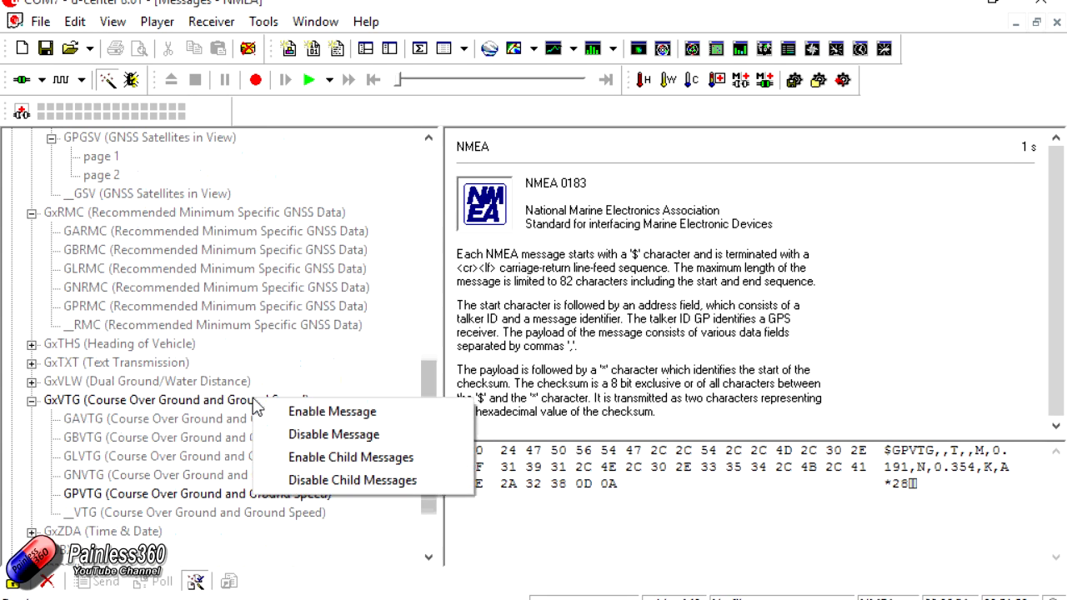
left_click(341, 479)
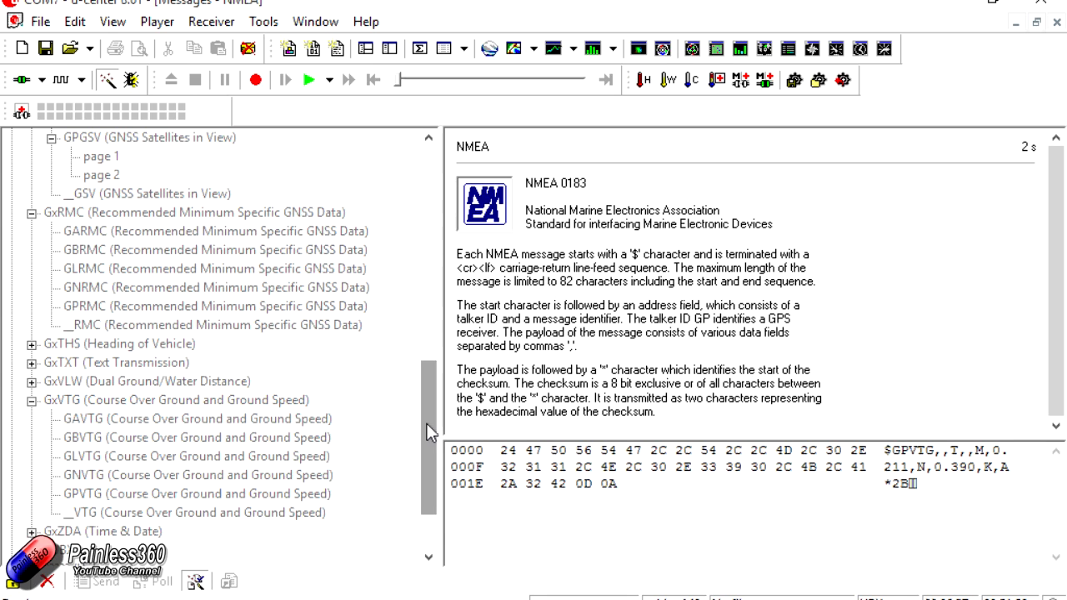
left_click_drag(431, 434, 440, 197)
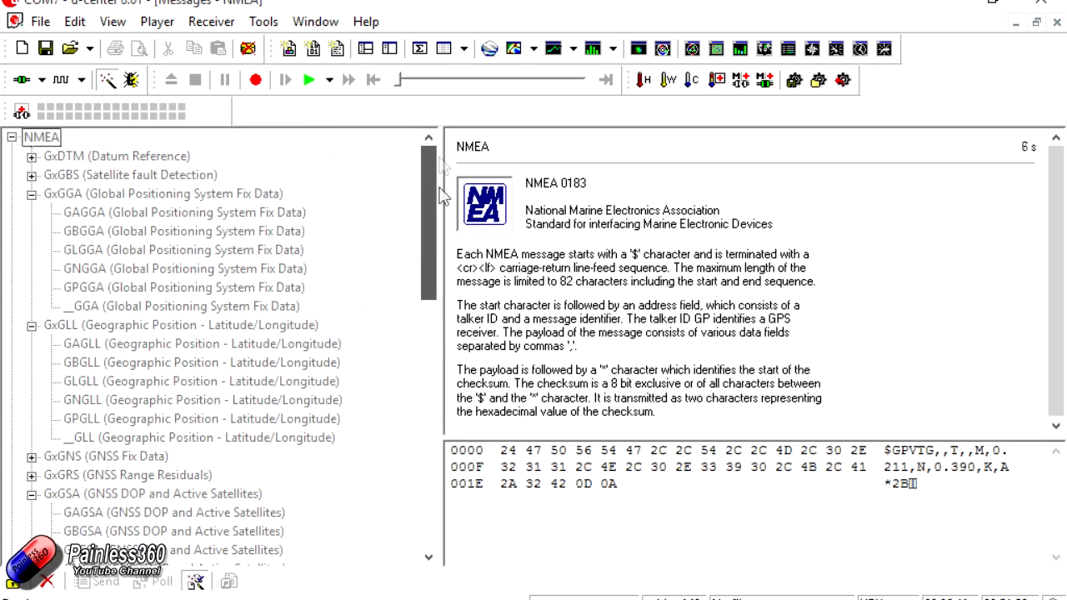
- Under UBX, expand the NAV (Navigation) group and enable its DOP and POSLLH messages
left_click_drag(435, 203, 429, 480)
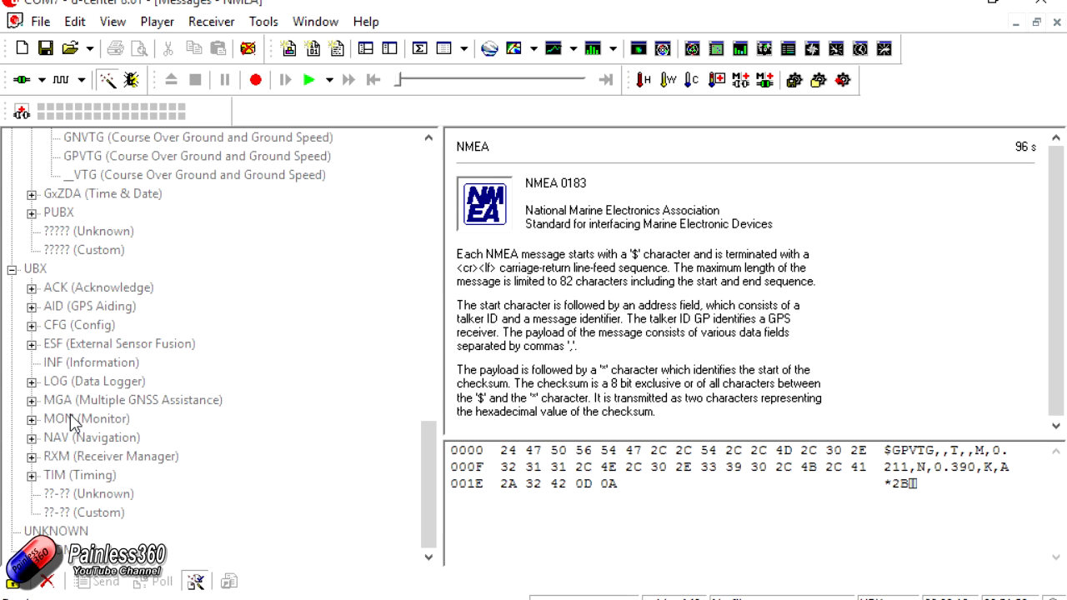
left_click(32, 438)
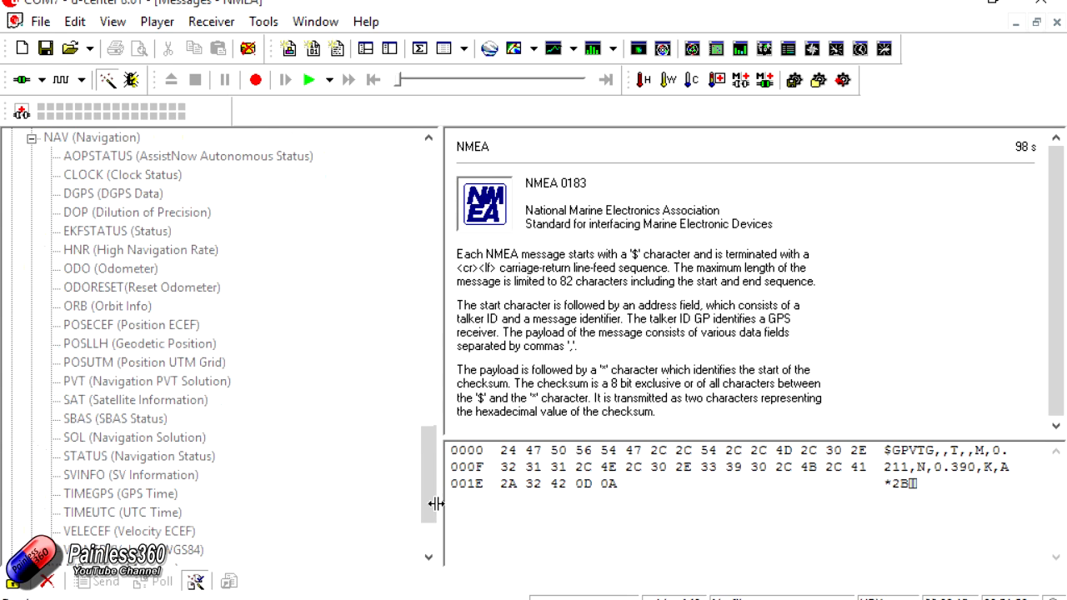
mouse_move(428, 492)
left_mouse_down()
mouse_move(426, 458)
mouse_move(424, 481)
left_mouse_up()
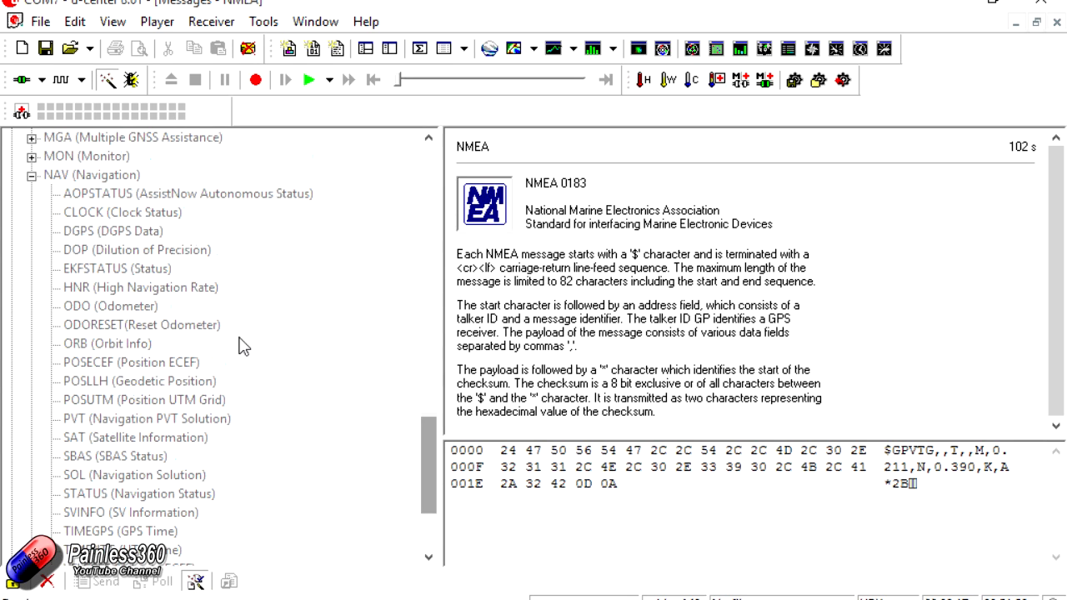
right_click(160, 259)
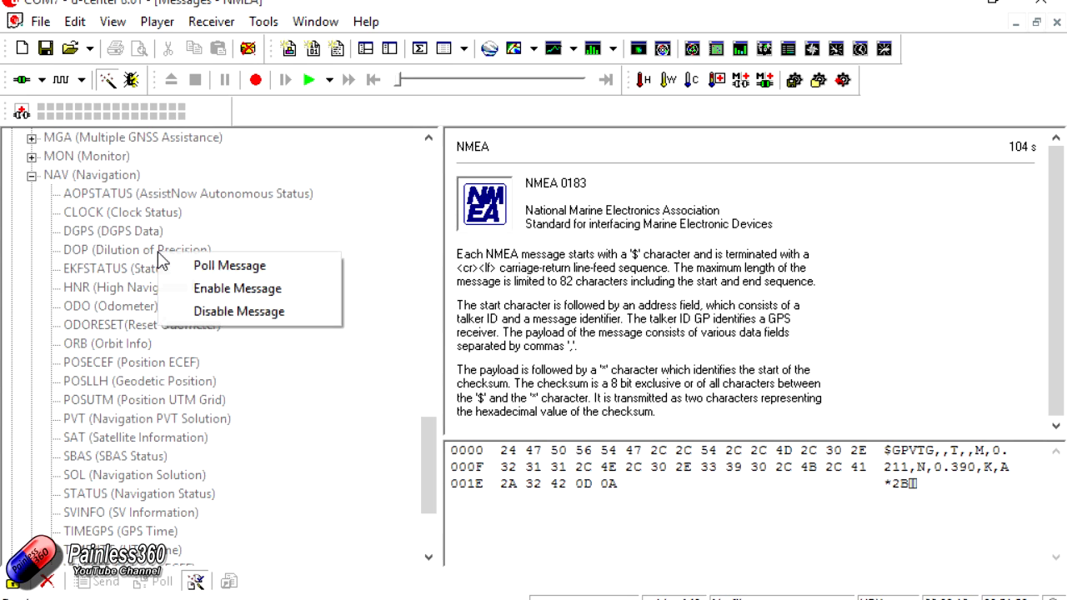
left_click(216, 288)
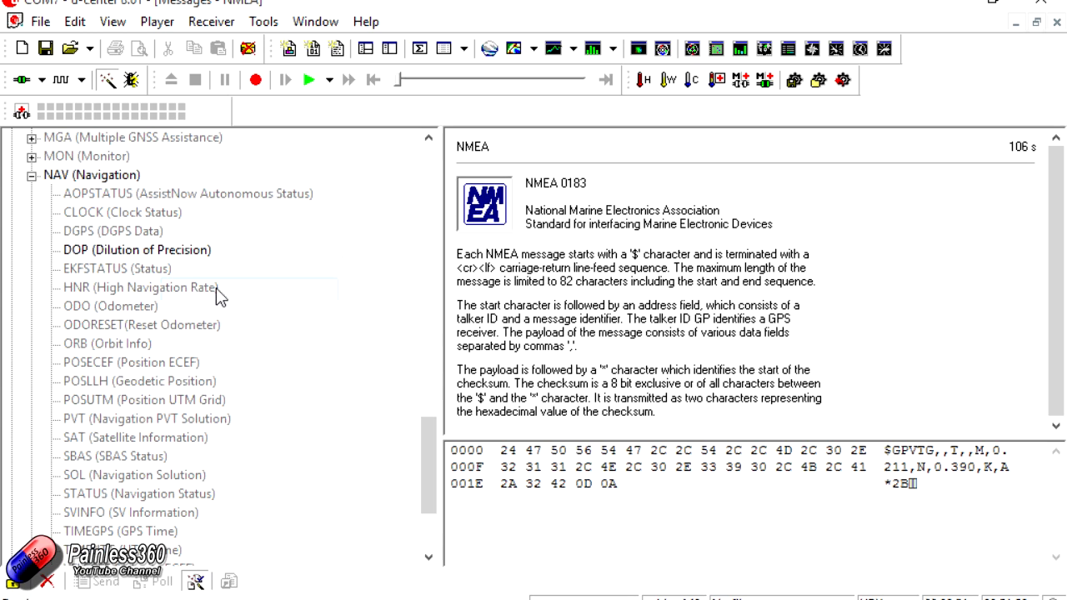
right_click(149, 383)
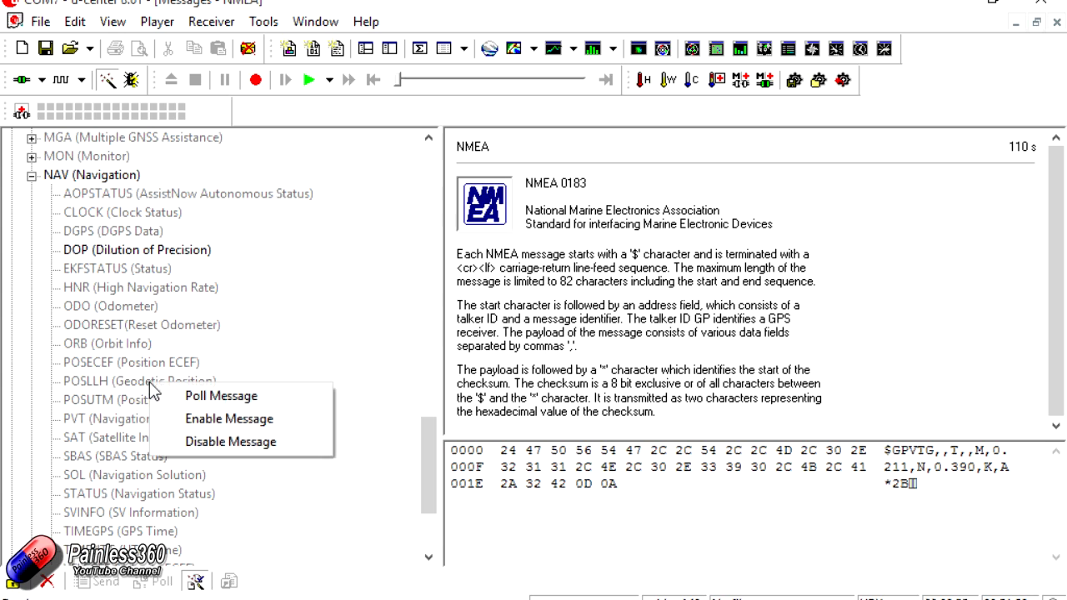
left_click(232, 419)
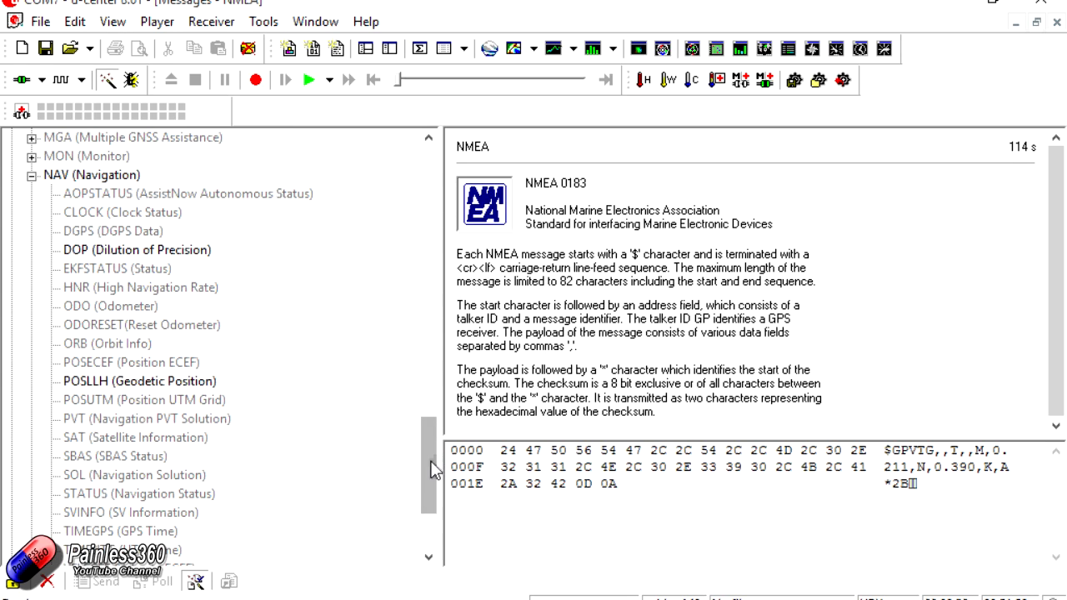
- Enable the SOL and VELNED messages in the UBX NAV group, and close the Messages View
left_click_drag(429, 464, 429, 486)
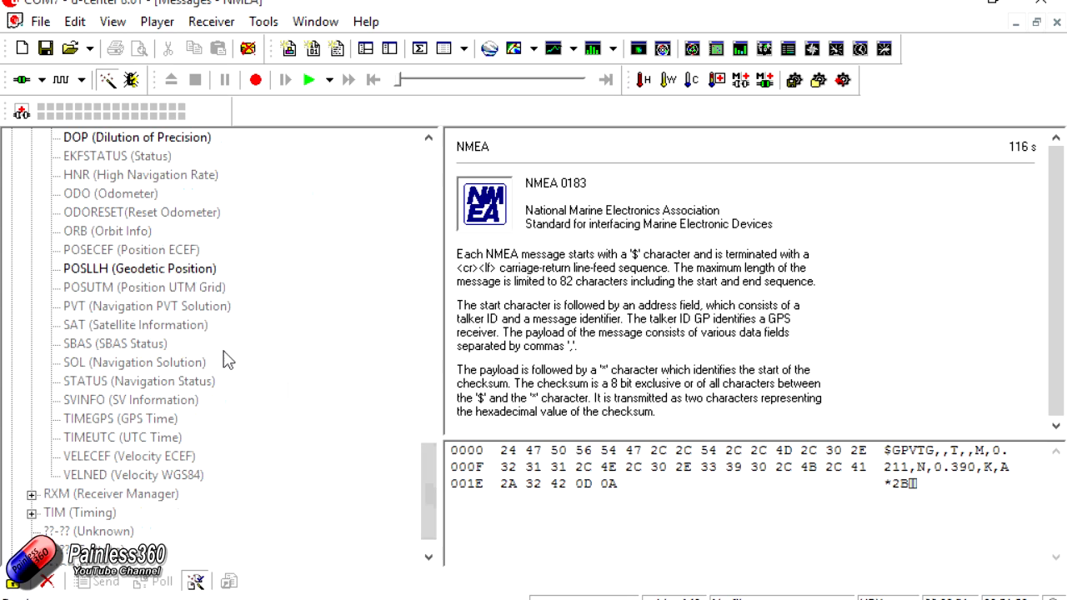
right_click(175, 371)
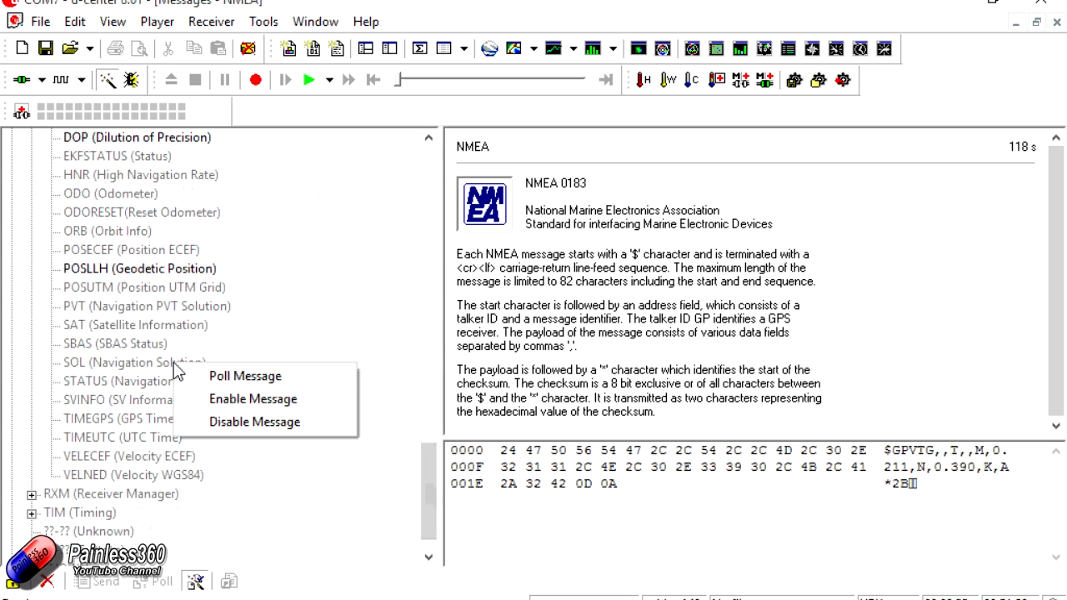
left_click(252, 403)
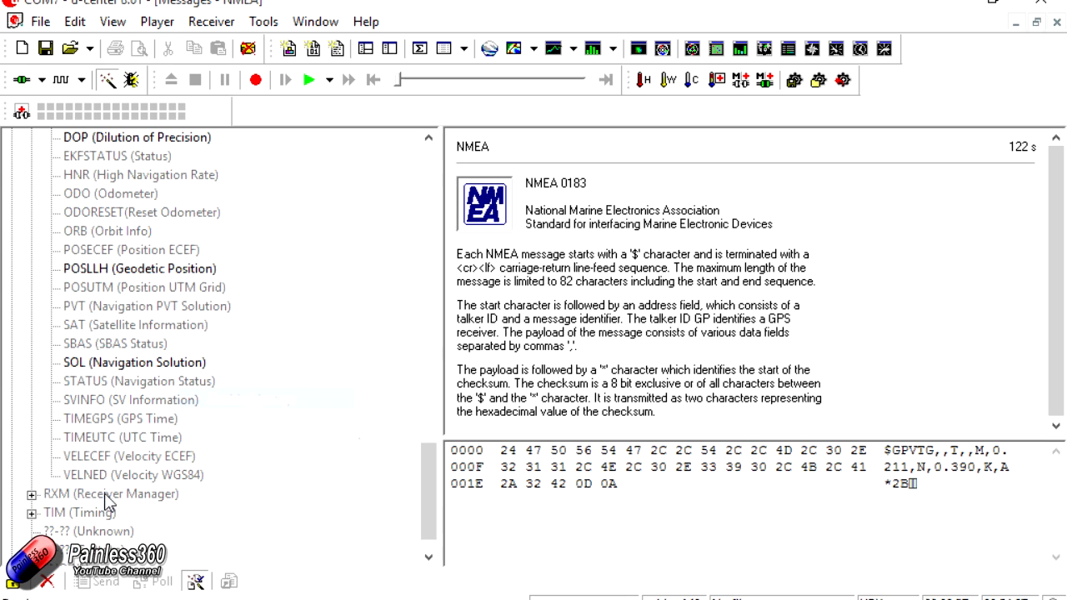
right_click(157, 478)
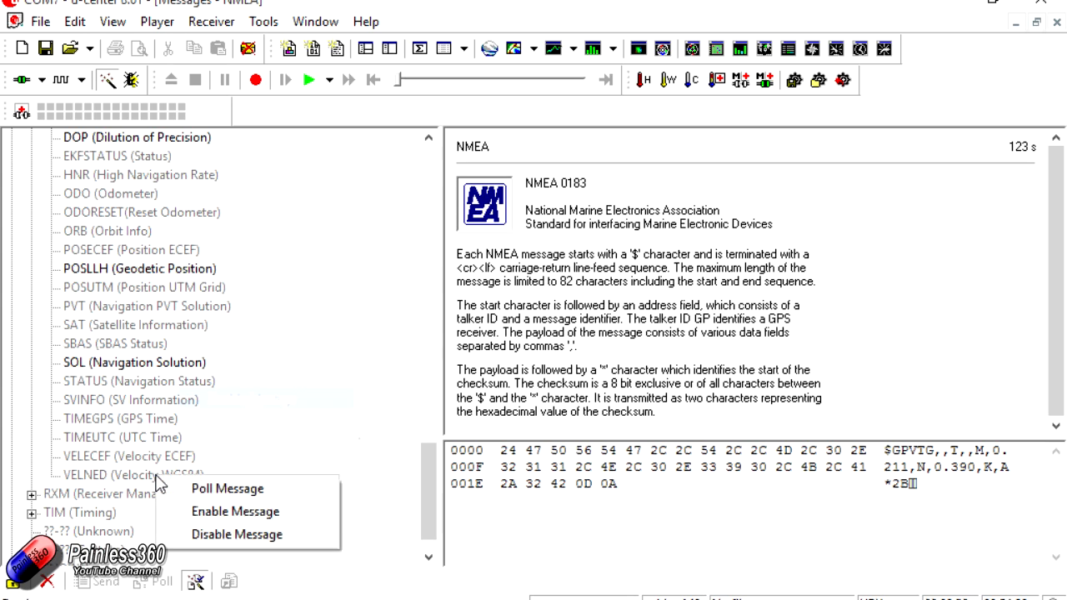
left_click(208, 511)
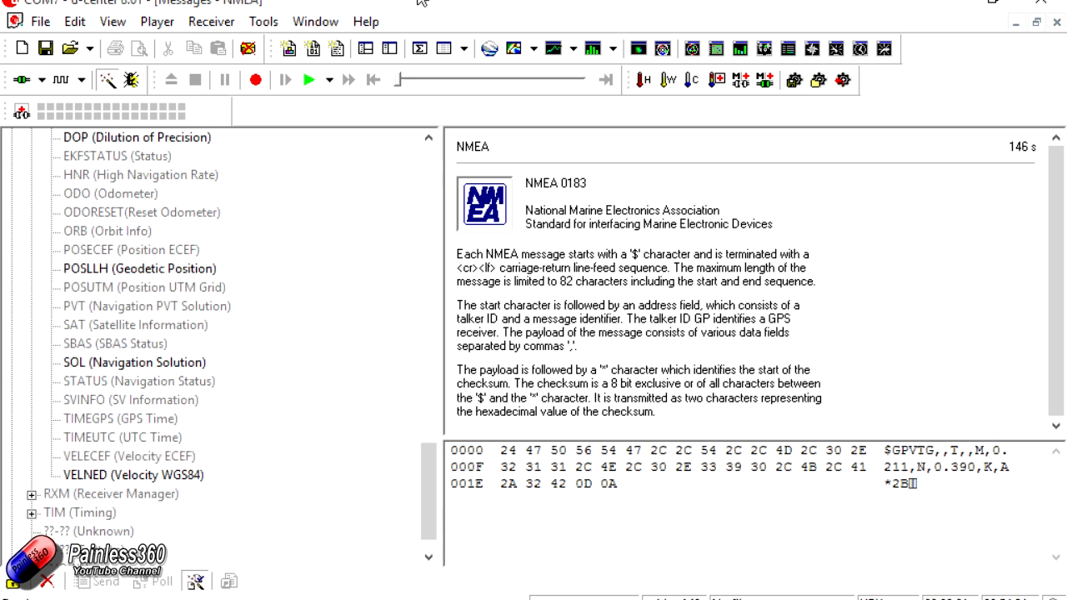
left_click(1056, 25)
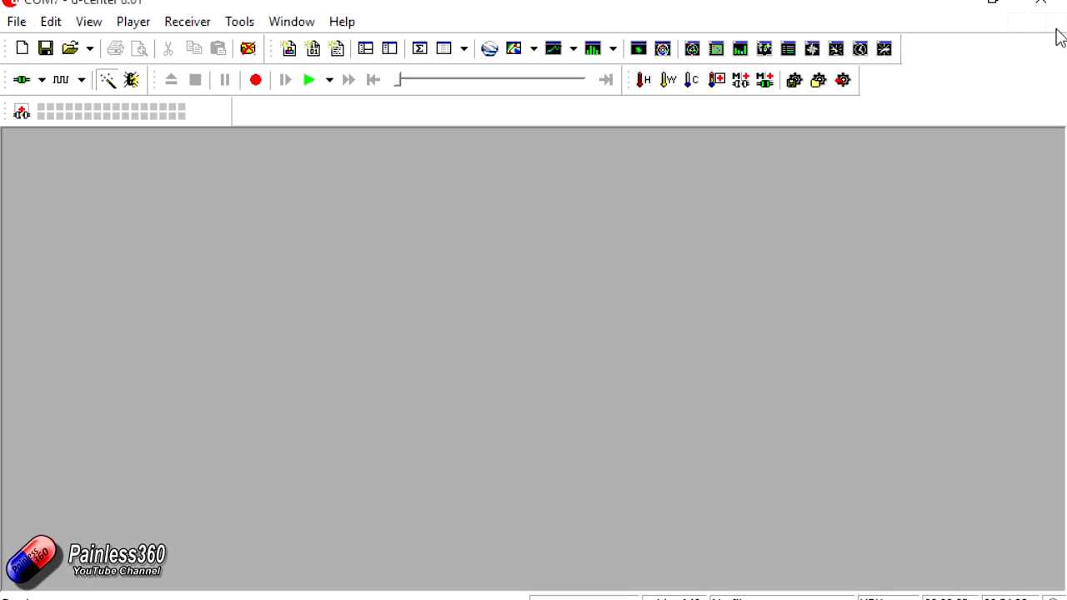
- In the Configuration View's PRT (Ports) page, set Protocol in and Protocol out of 1 - UART1 to 0 - UBX
left_click(106, 31)
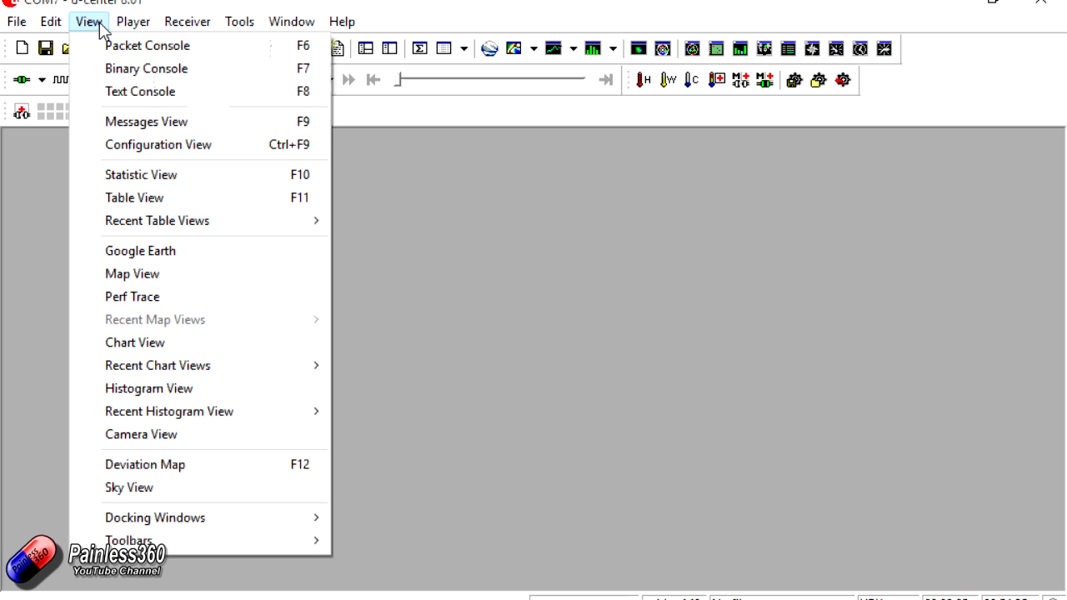
left_click(153, 146)
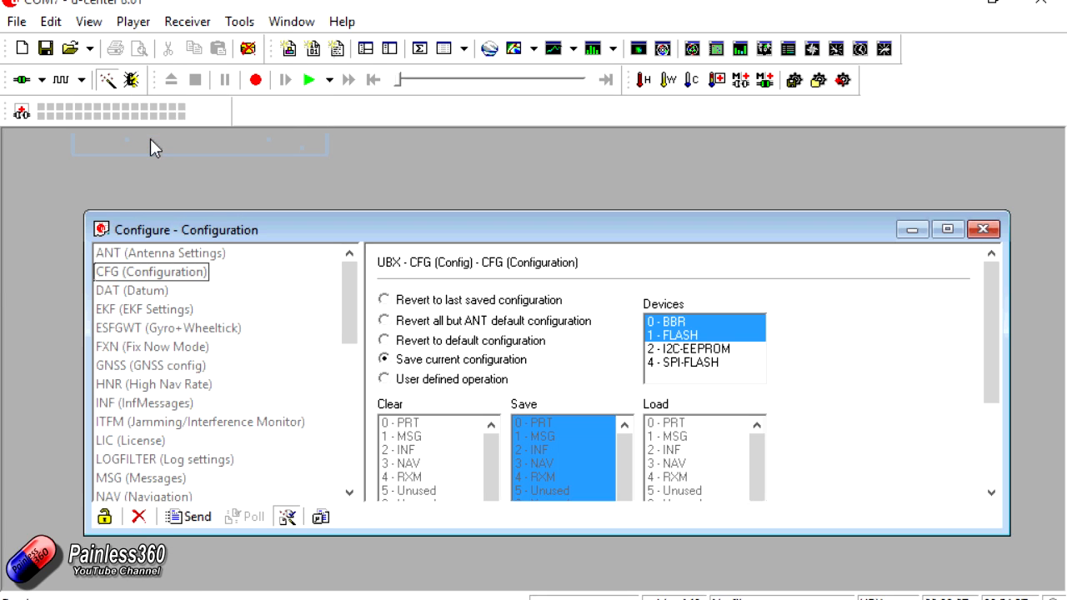
double_click(939, 210)
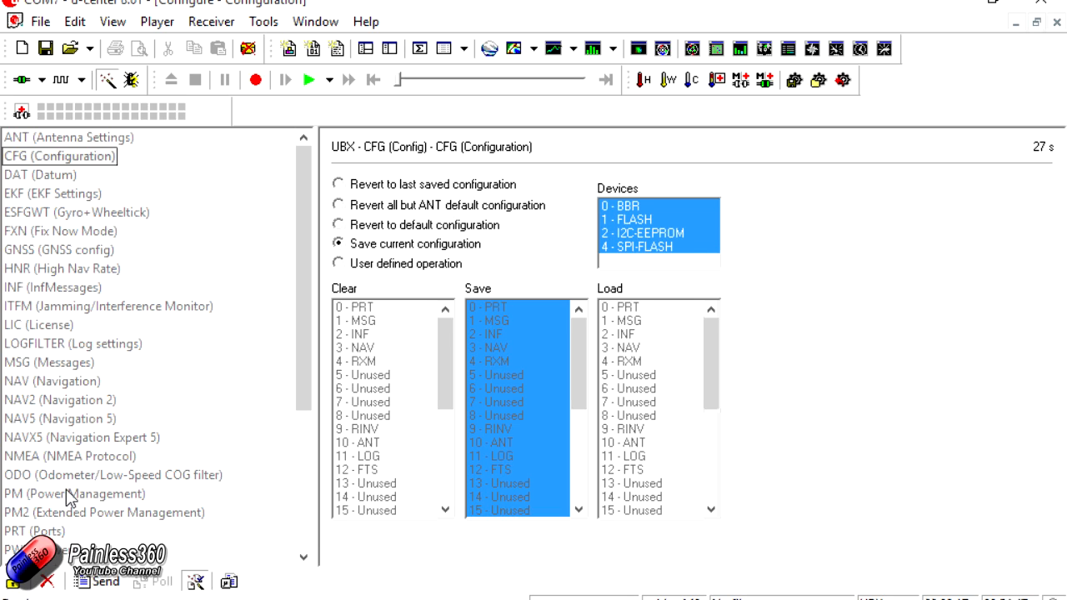
left_click(52, 534)
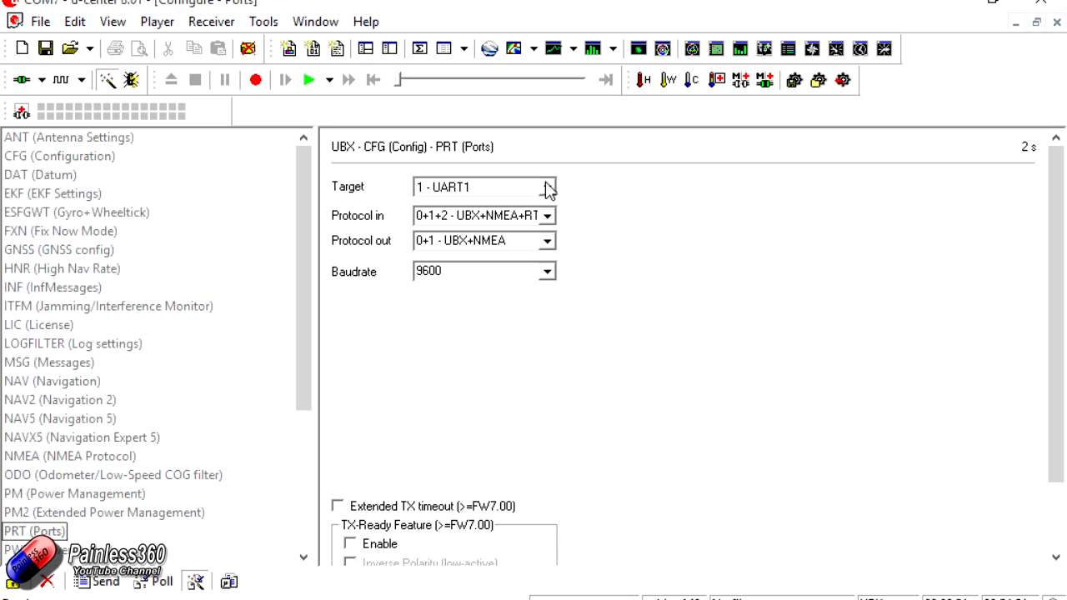
left_click(546, 215)
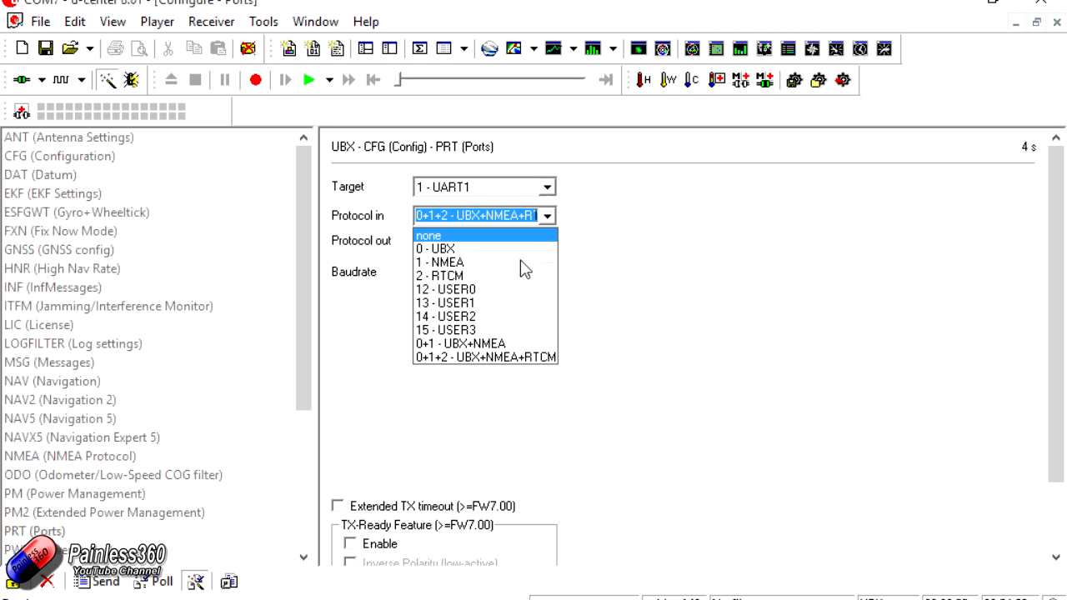
left_click(517, 250)
left_click(547, 240)
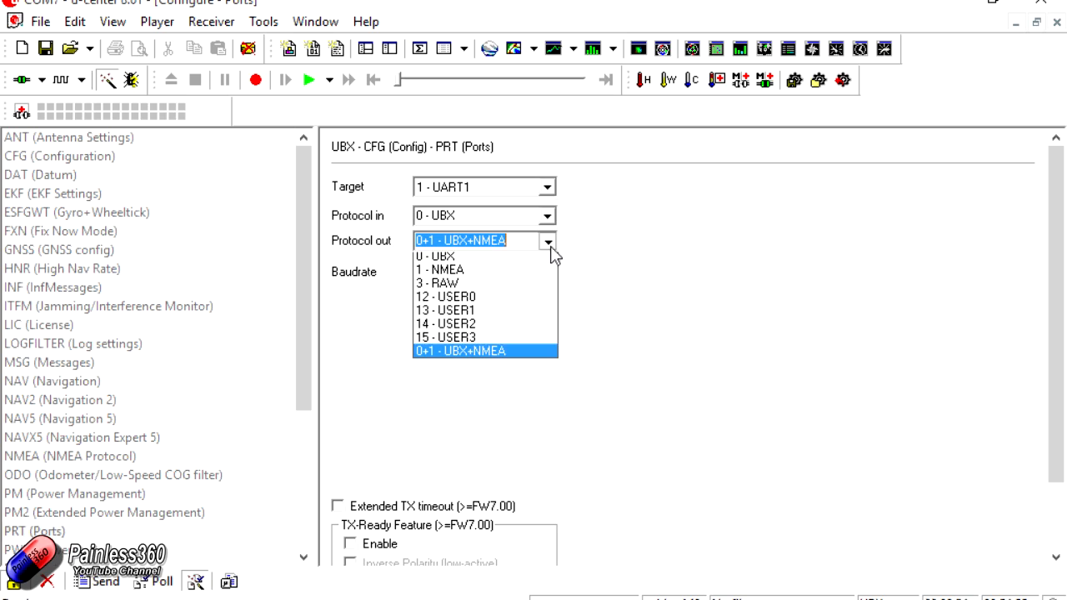
left_click(517, 274)
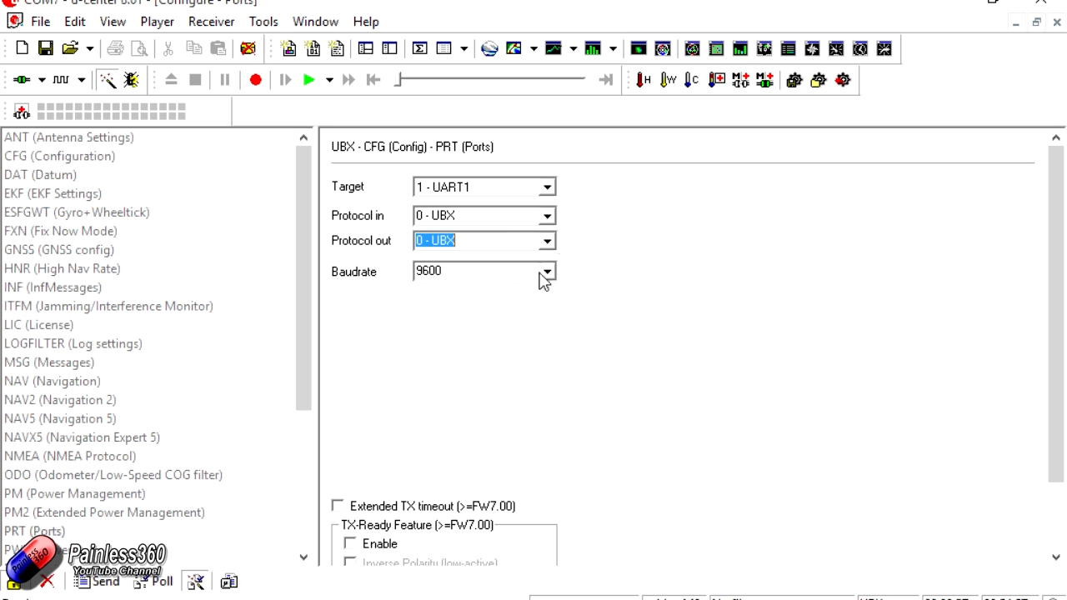
- Set the UART1 baud rate to 19200, send the port settings to the receiver, and check the Autobauding option
left_click(550, 275)
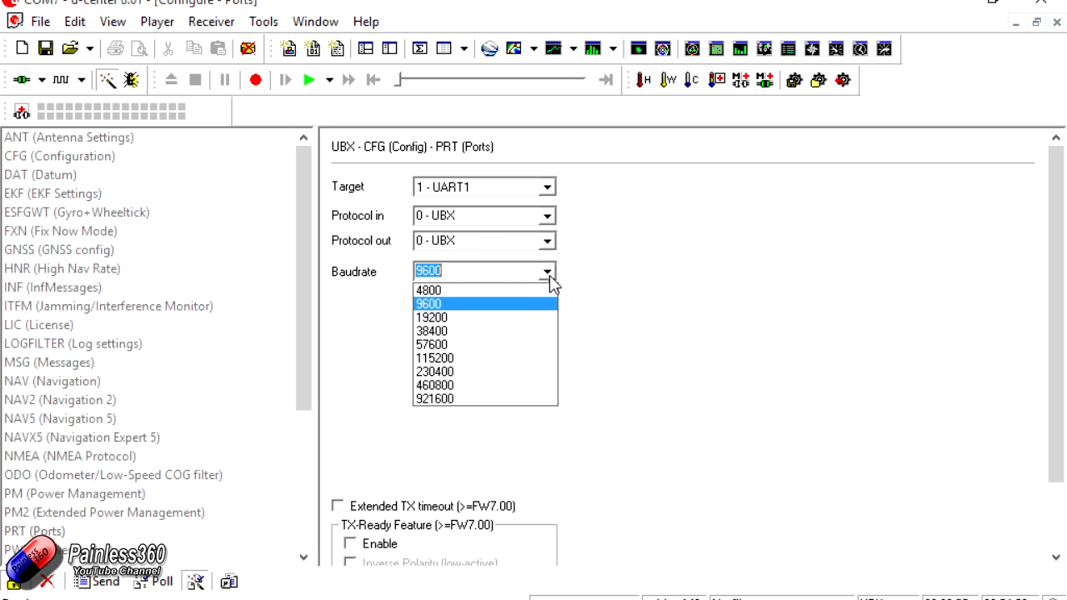
left_click(518, 318)
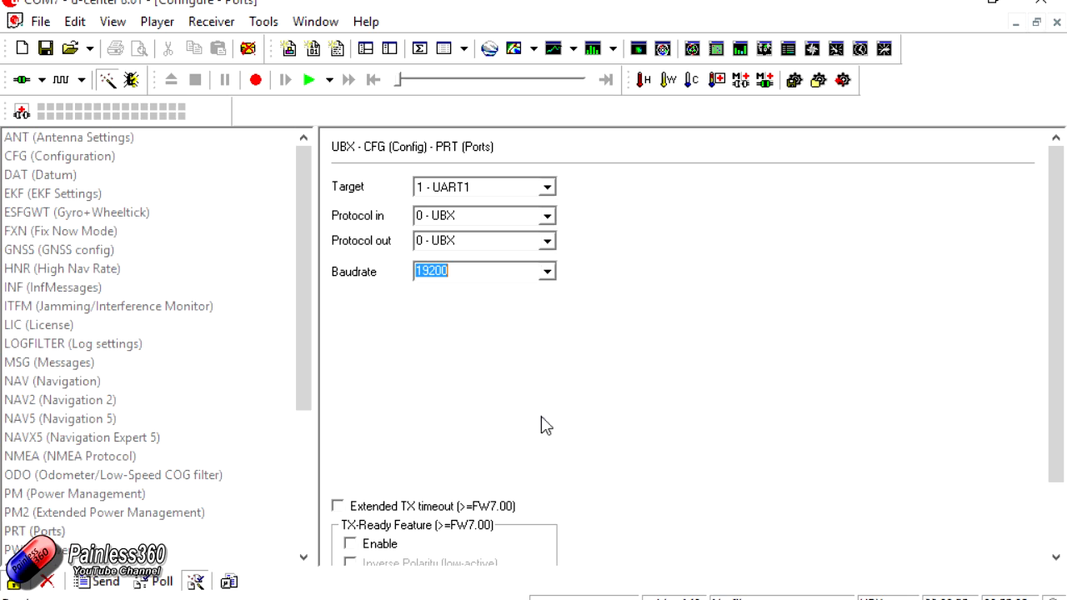
left_click(102, 581)
left_click(195, 23)
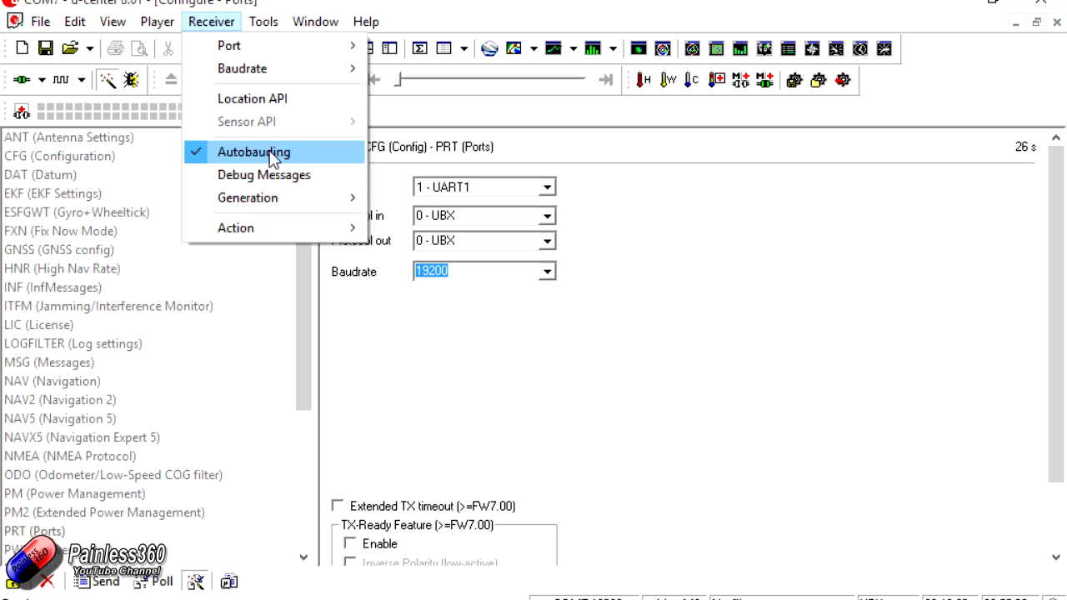
left_click(567, 401)
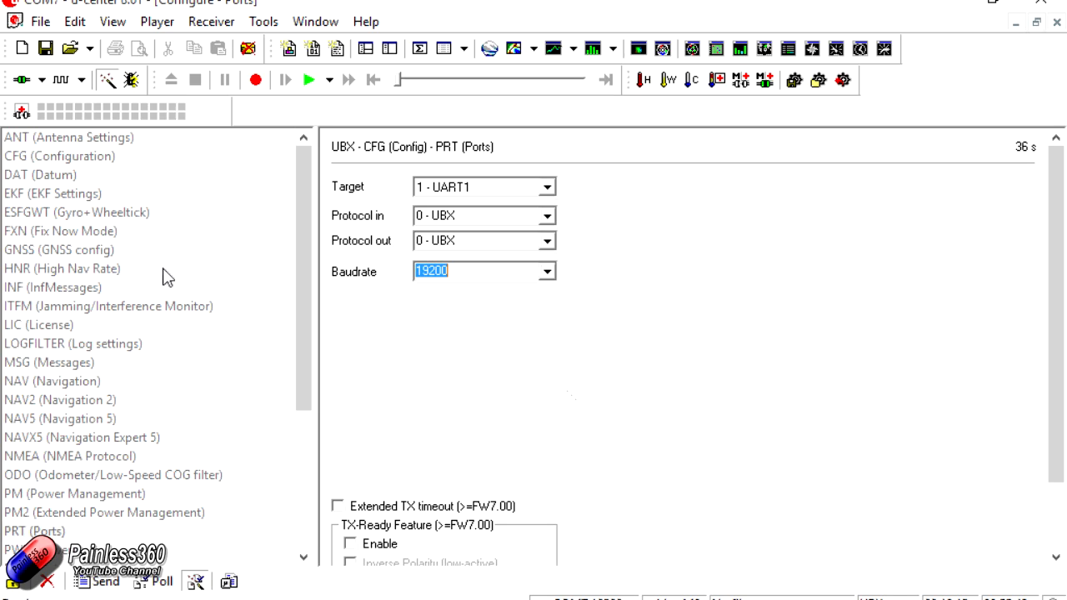
- In the RATE (Rates) configuration, set the measurement period to 200 ms
left_click_drag(308, 329, 303, 379)
left_click(23, 493)
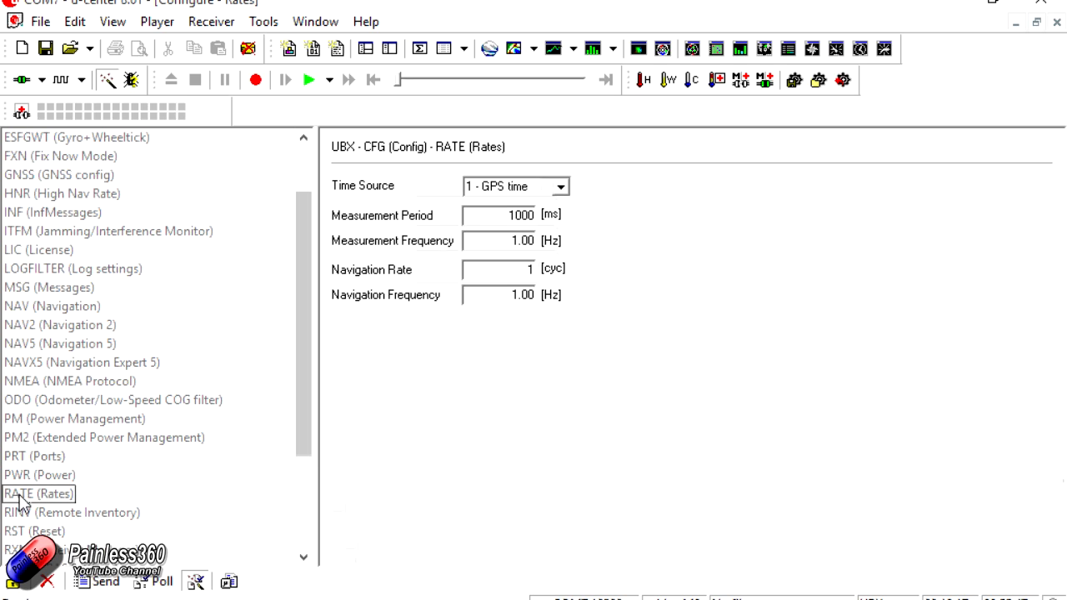
double_click(501, 215)
type("200")
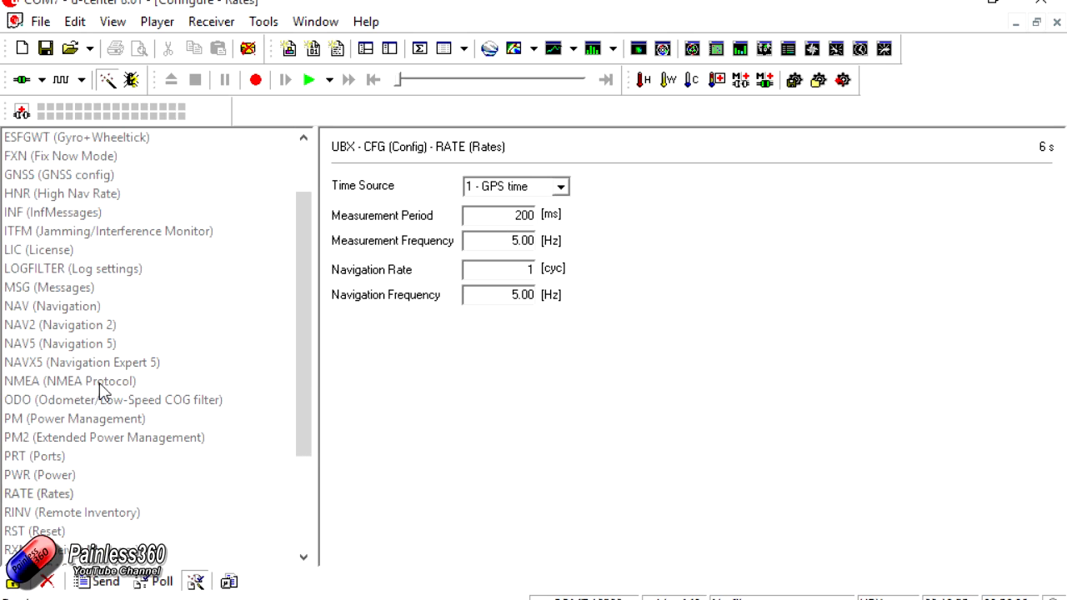
- In CFG (Configuration), send the Save current configuration command for the BBR, FLASH, I2C-EEPROM and SPI-FLASH devices
scroll(309, 286, "up", 2)
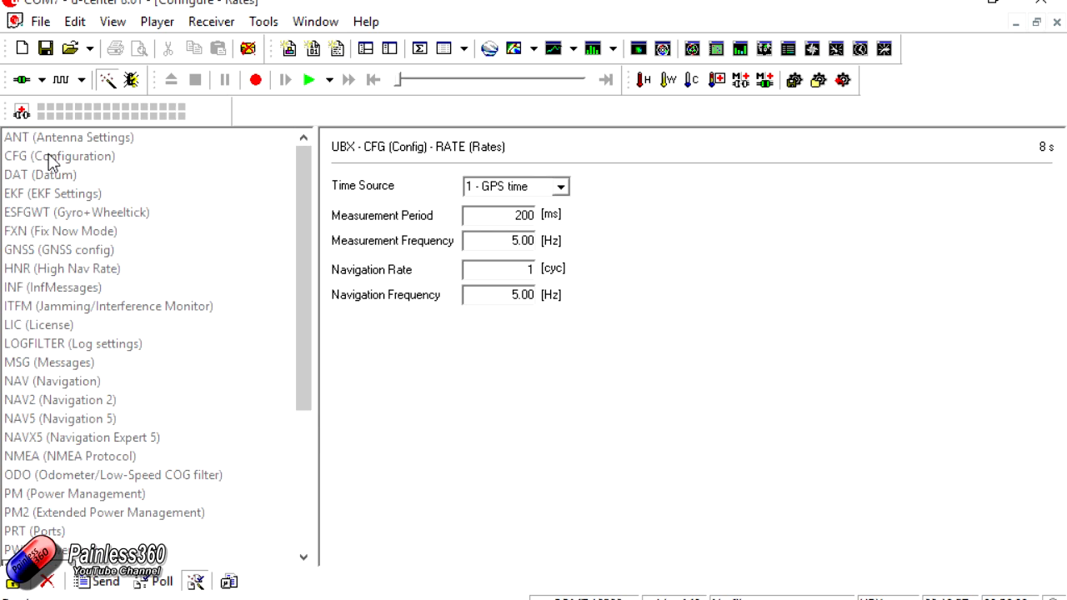
left_click(50, 159)
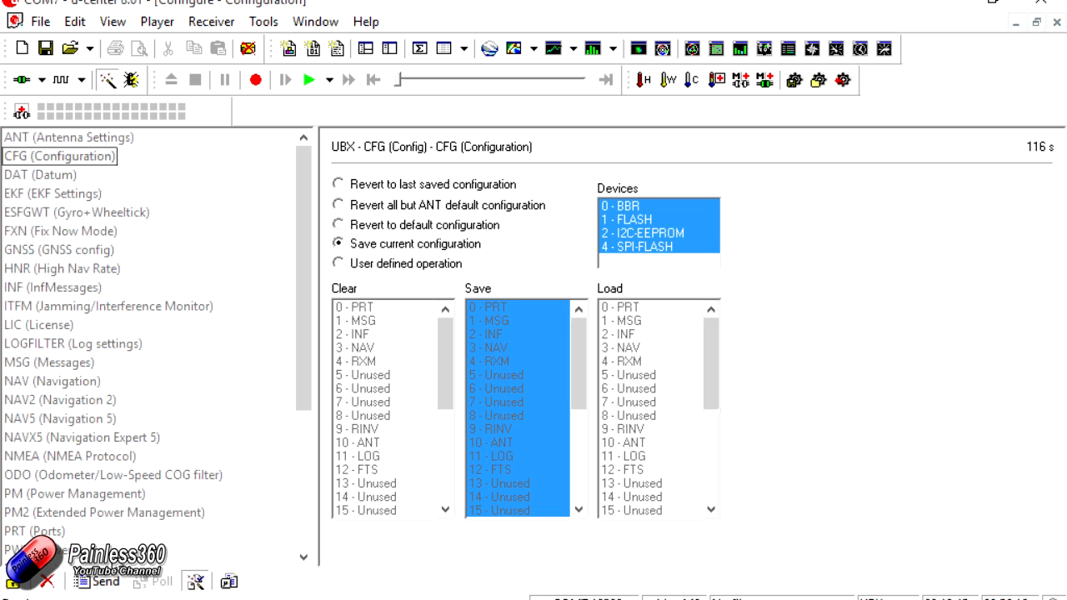
left_click(103, 584)
- Open the Packet Console and examine which message types the GPS module is sending
left_click(121, 25)
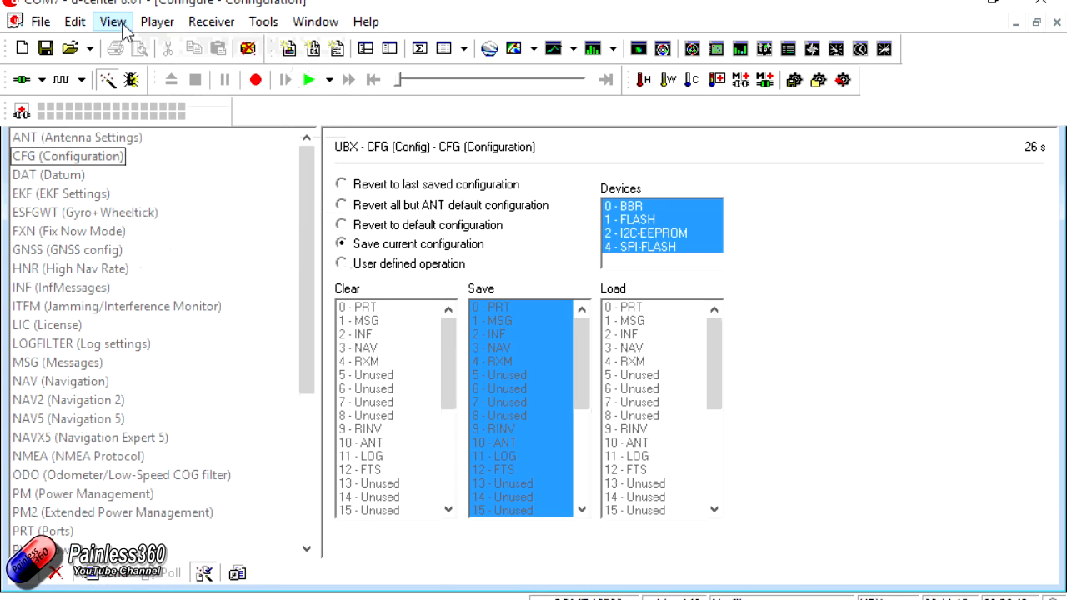
left_click(124, 27)
left_click(137, 40)
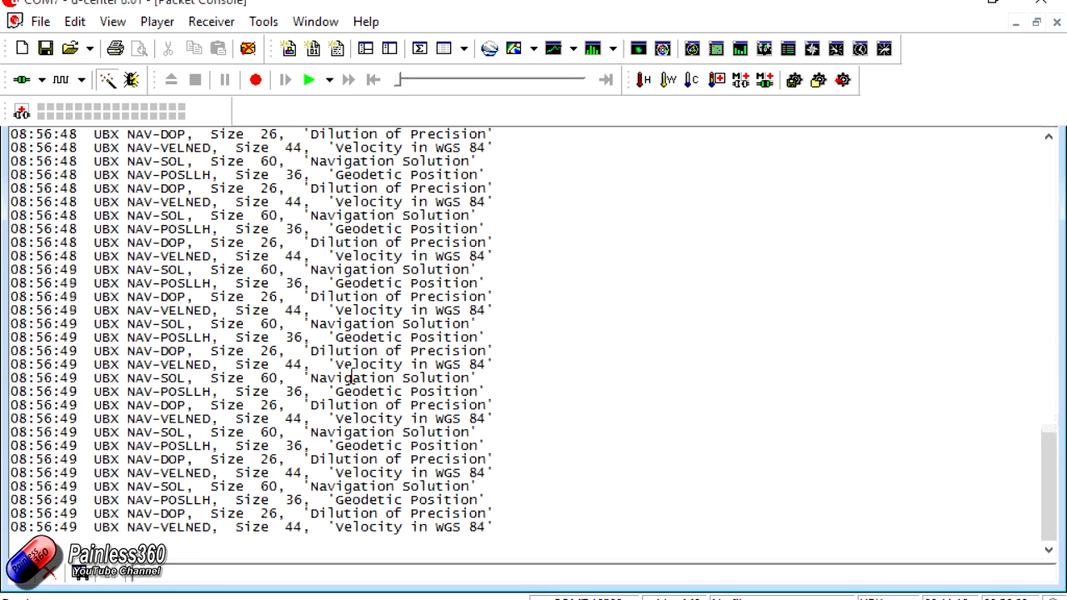
left_click_drag(94, 446, 111, 446)
left_click(129, 448)
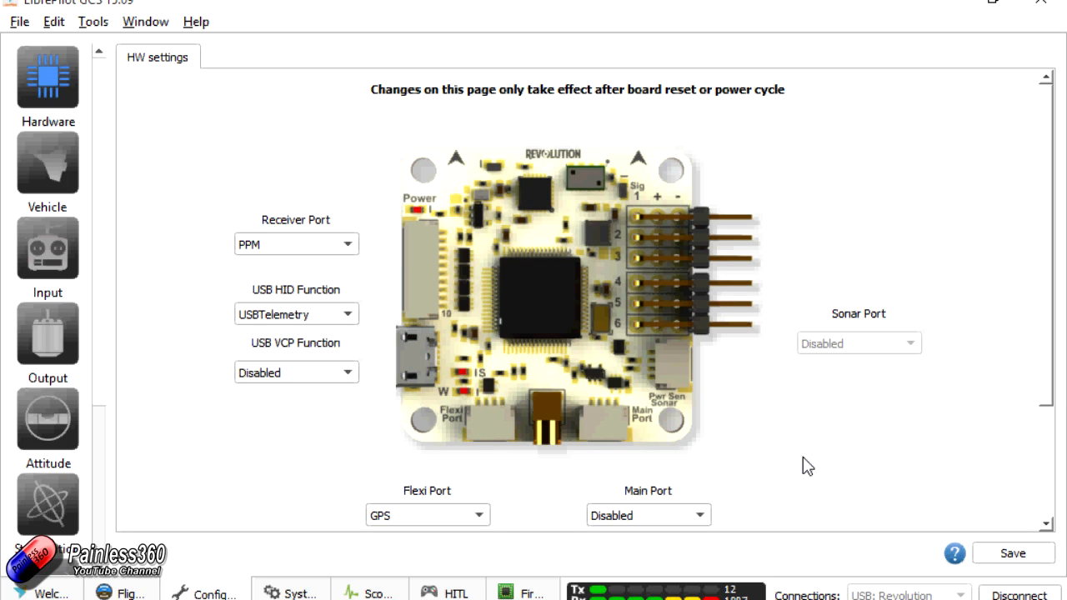
- In LibrePilot GCS, check the Flexi Port's GPS assignment and read the GPS alarm details on the flight data page
left_click(478, 518)
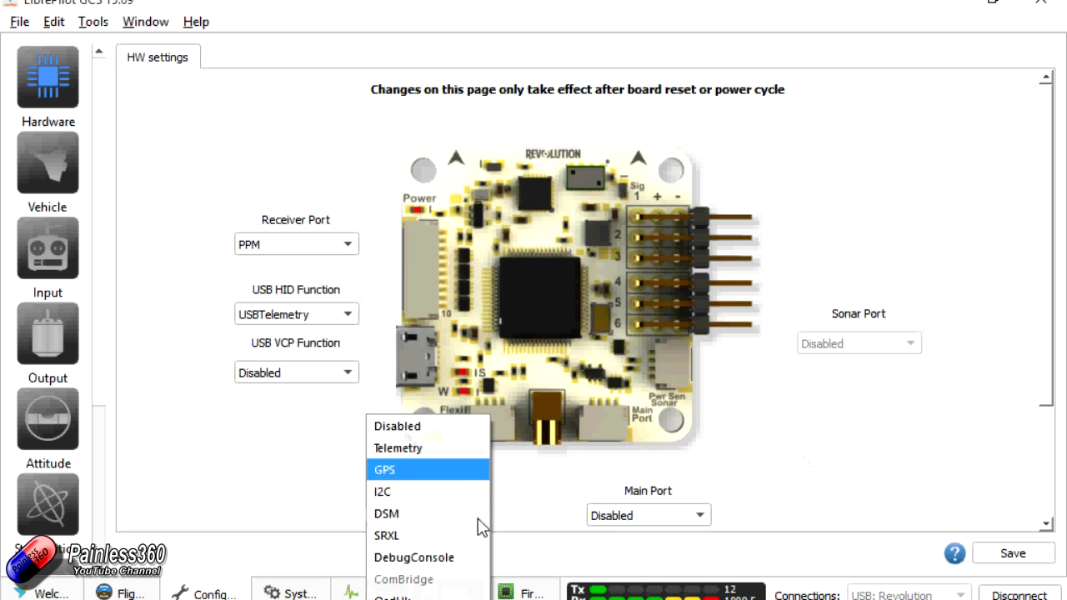
left_click(583, 478)
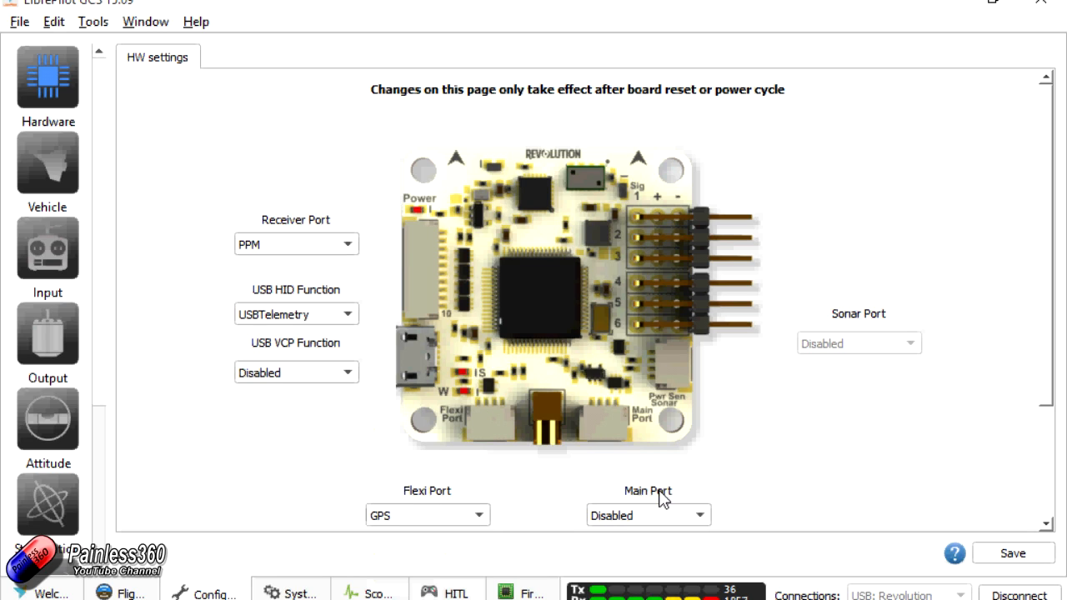
left_click(122, 592)
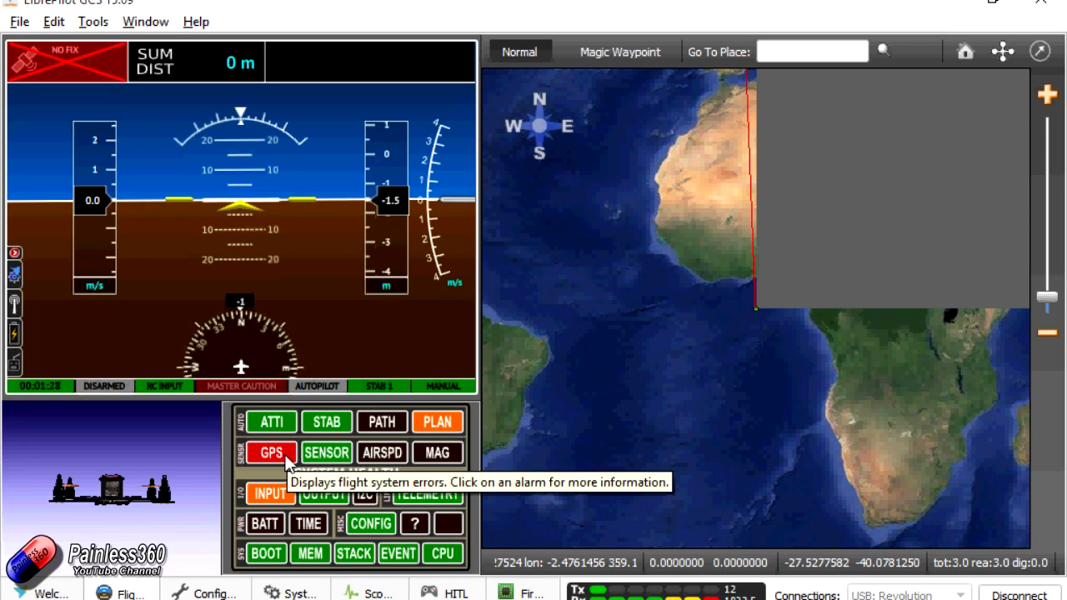
left_click(287, 459)
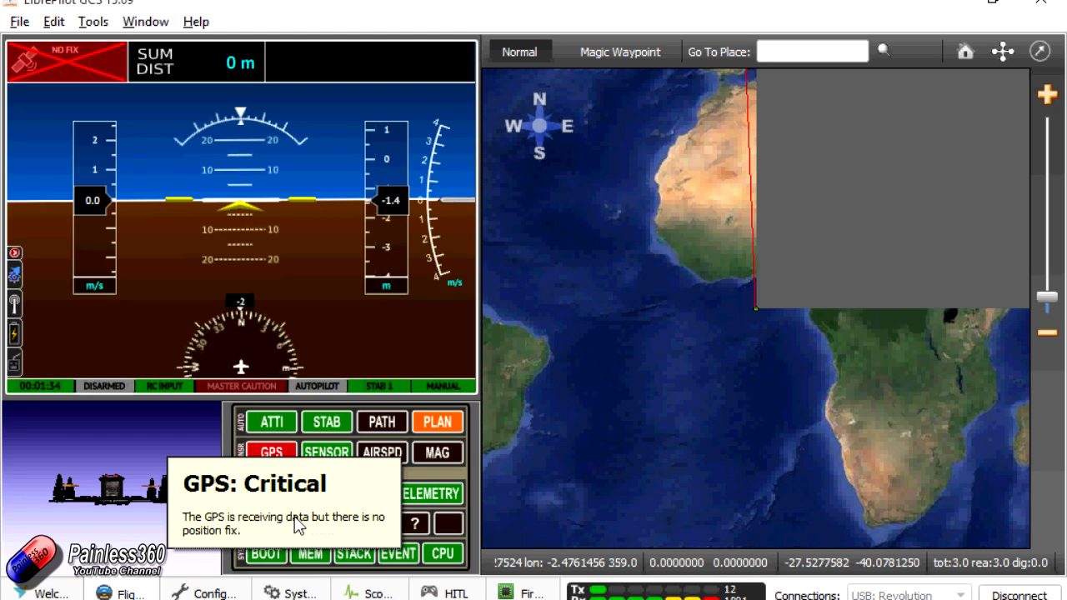
left_click(335, 348)
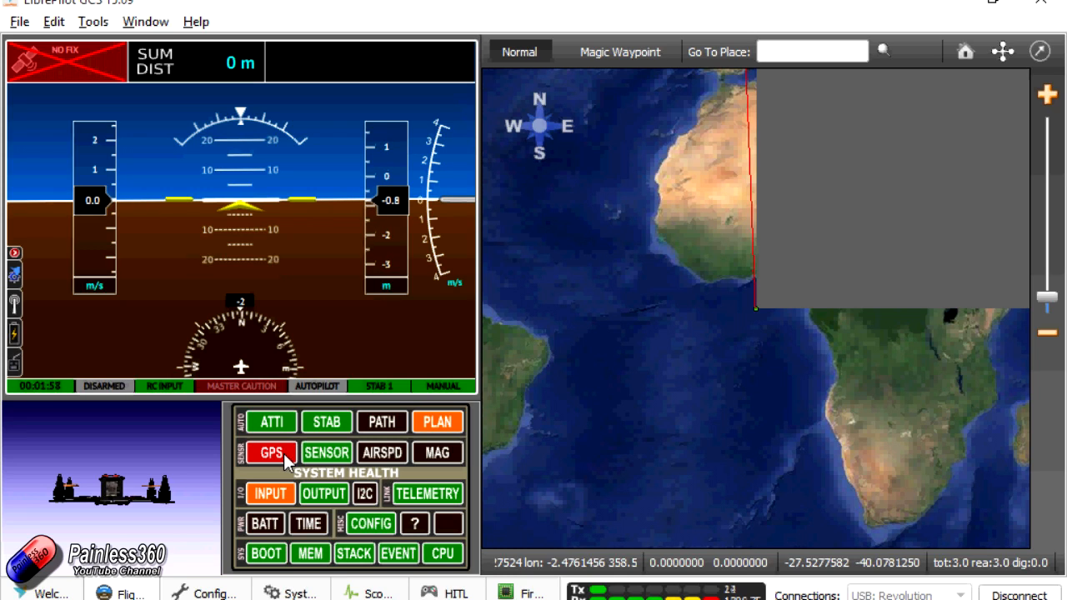
- Expand GPSSettings in the system settings tree and review its values and the available UbxAutoConfig options
left_click(294, 594)
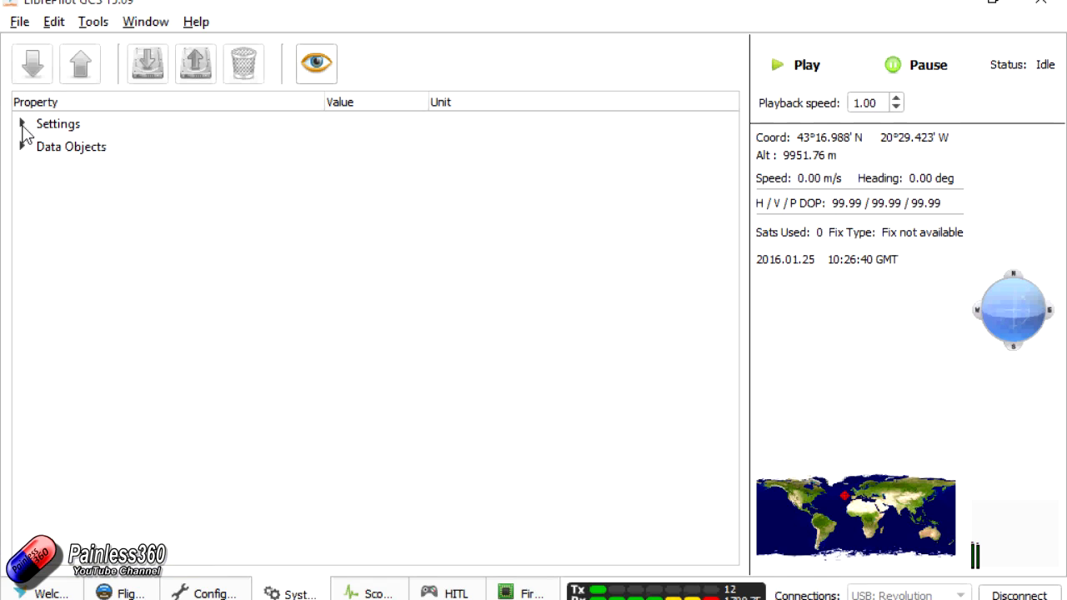
left_click(23, 128)
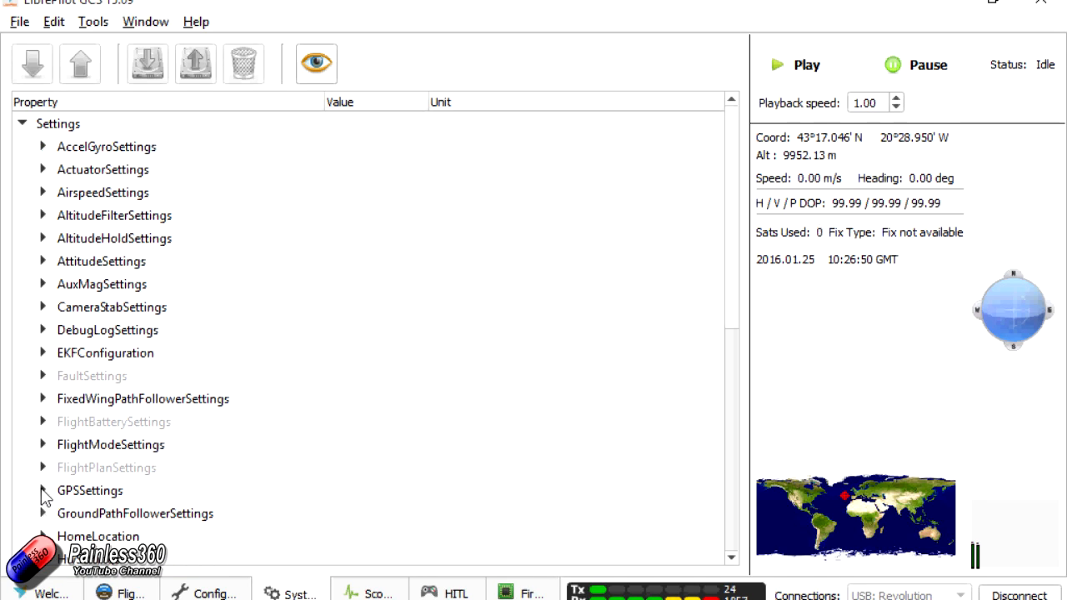
left_click(43, 491)
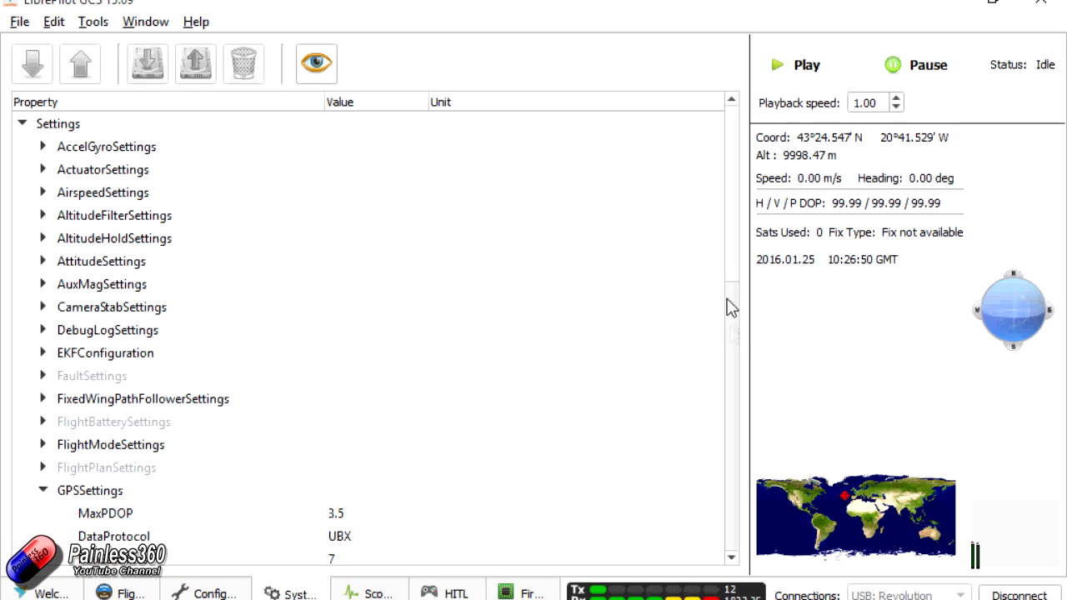
scroll(733, 288, "down", 3)
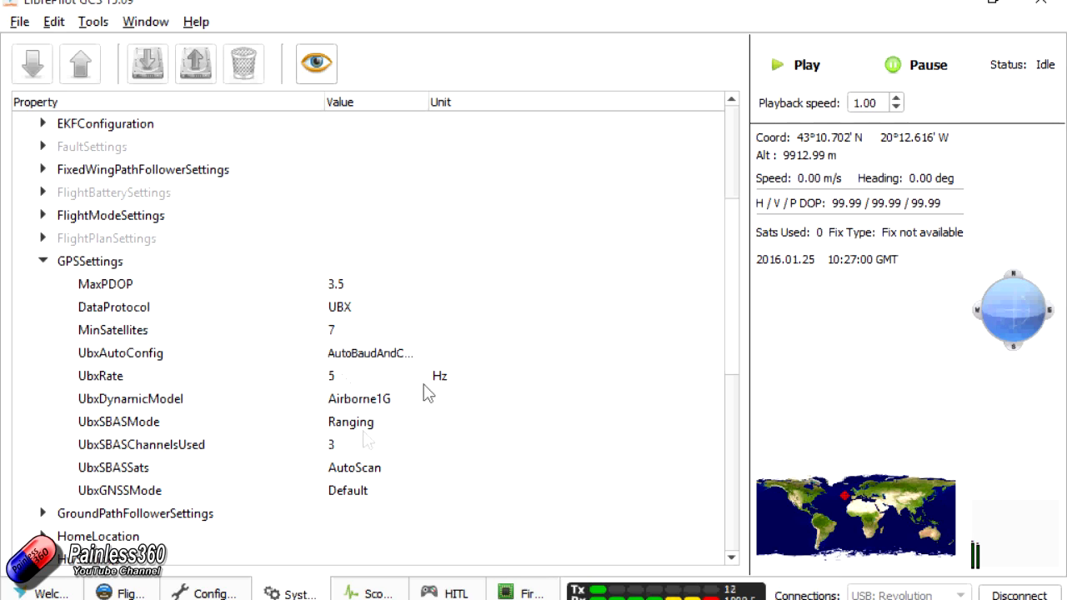
left_click(361, 360)
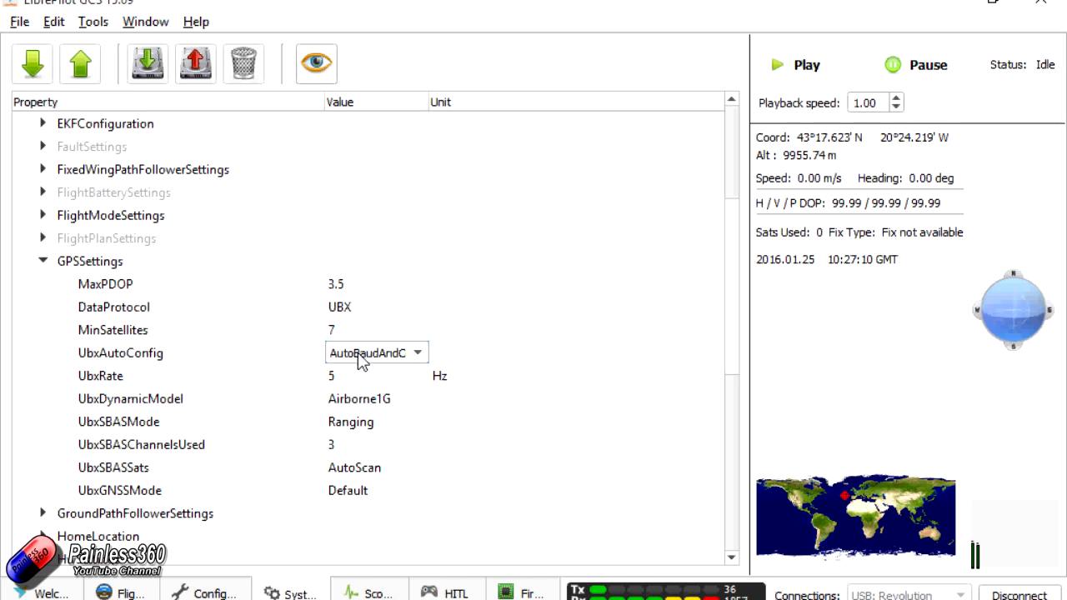
left_click(425, 353)
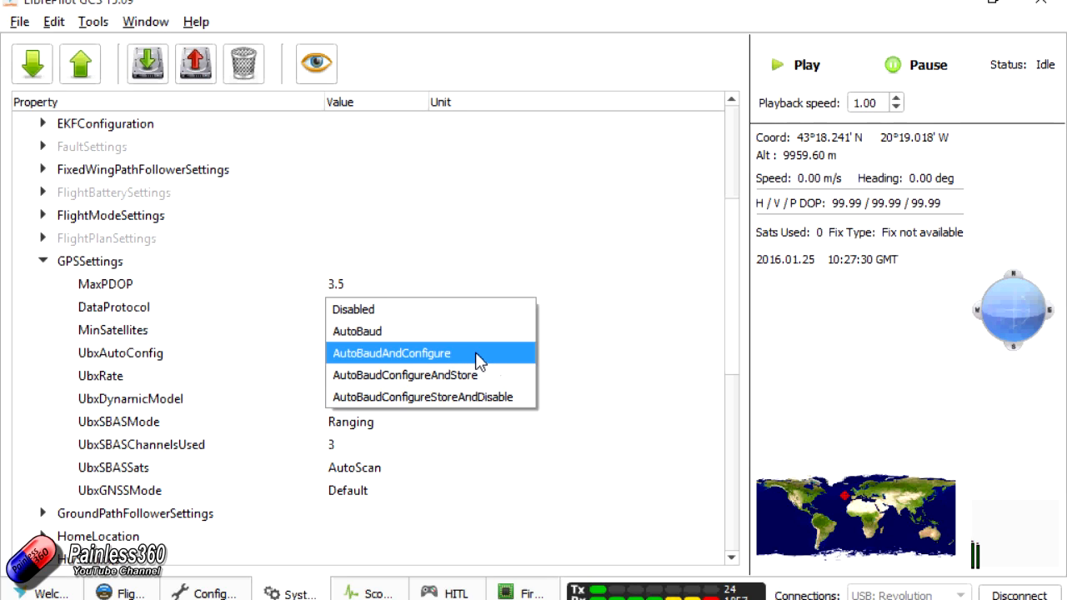
left_click(595, 357)
left_click(595, 357)
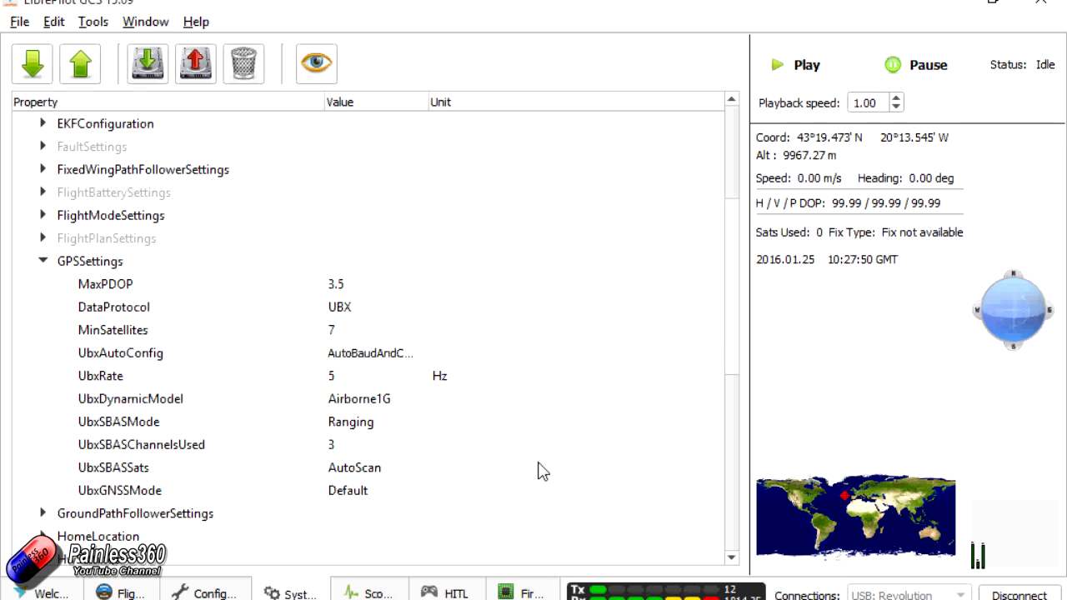
- Set the home location on the flight data map near the southwest of the Iberian Peninsula
left_click(123, 594)
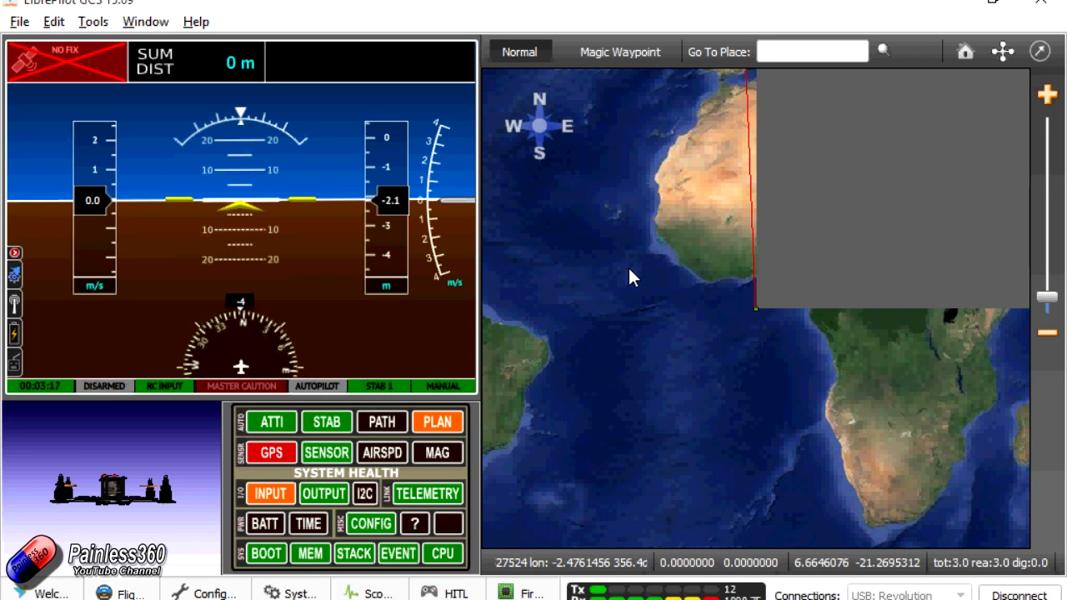
left_click_drag(689, 207, 661, 421)
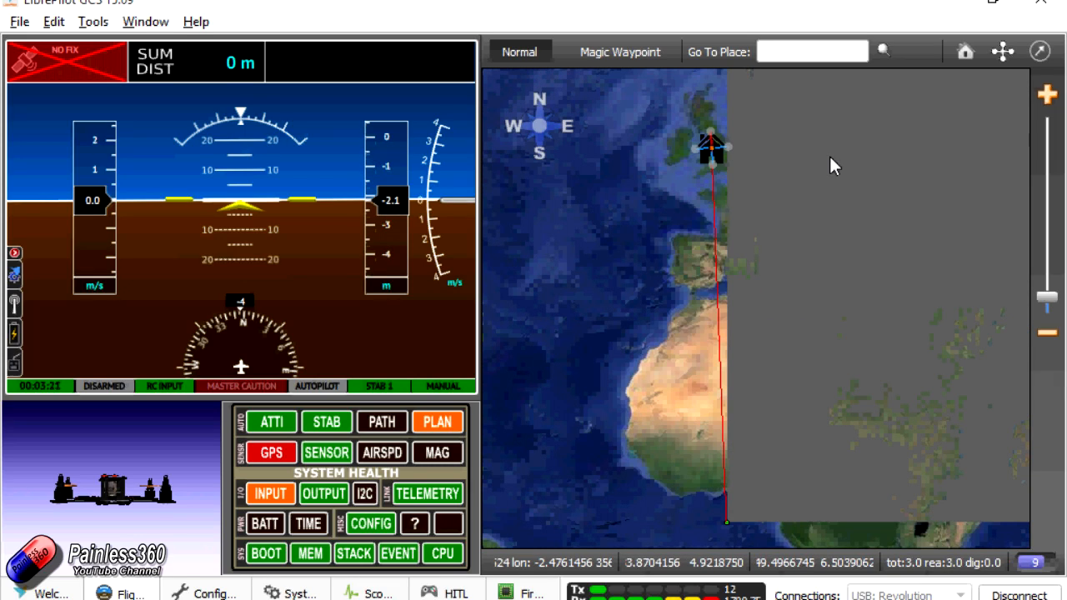
right_click(677, 276)
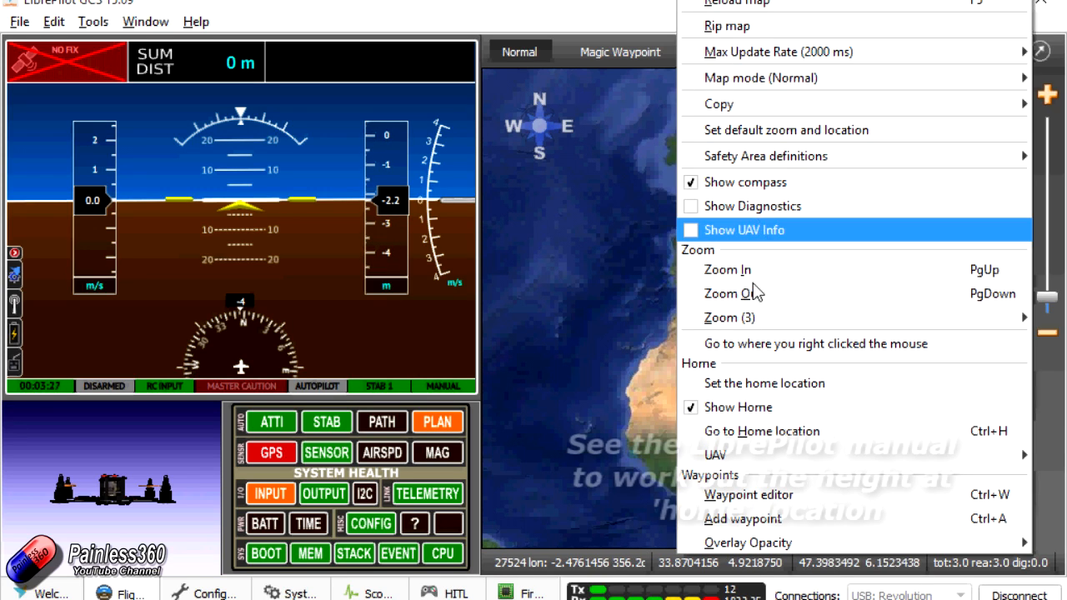
left_click(772, 385)
- Run the accelerometer calibration in the configuration page, saving horizontal, nose down, right side down, upside down, nose up and left side down positions
left_click(205, 592)
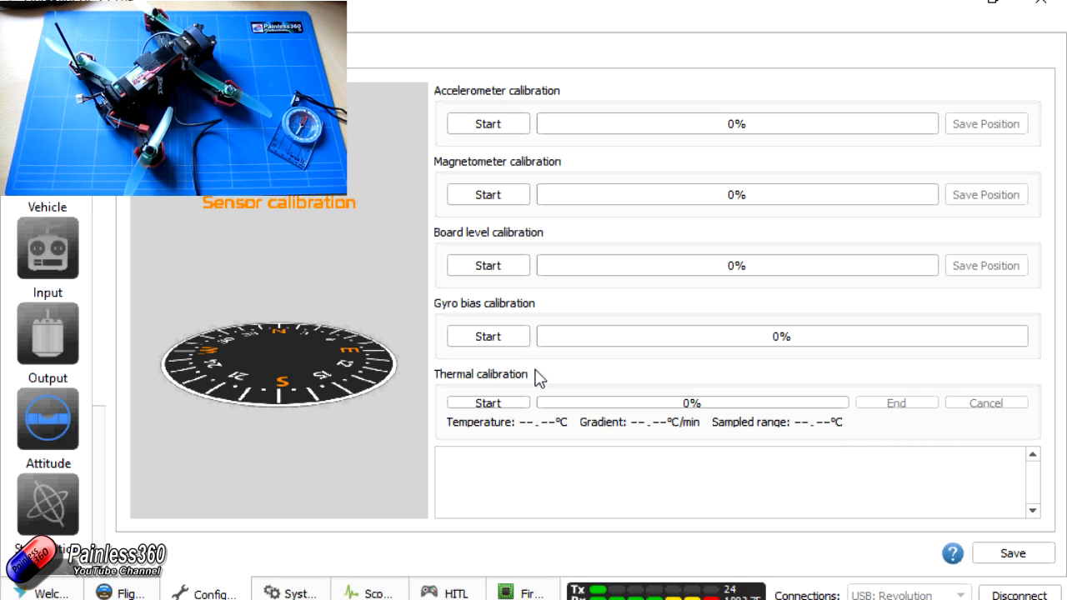
left_click(477, 125)
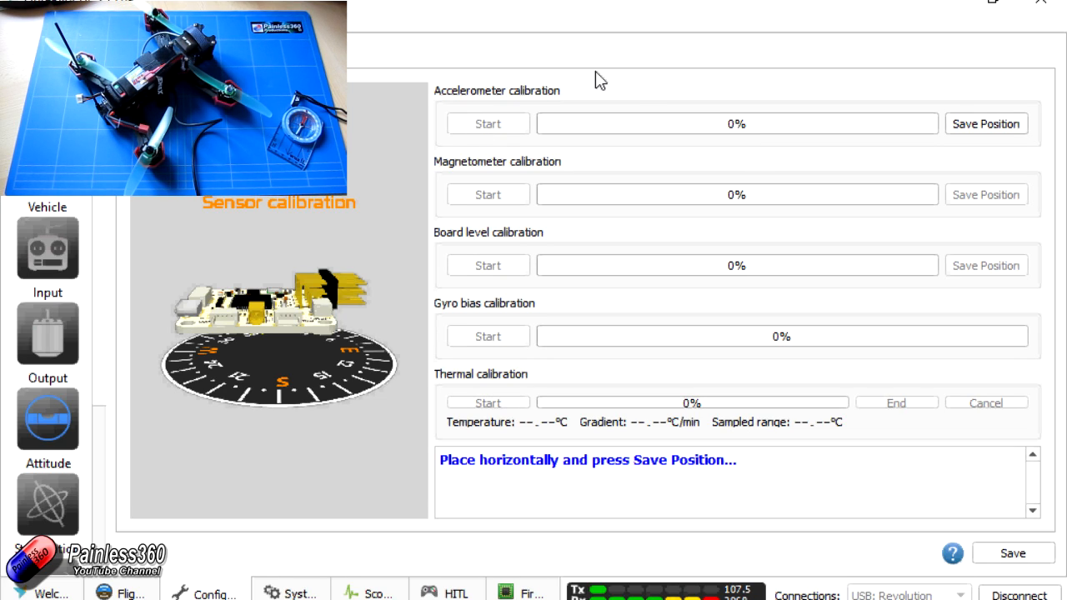
left_click(1009, 132)
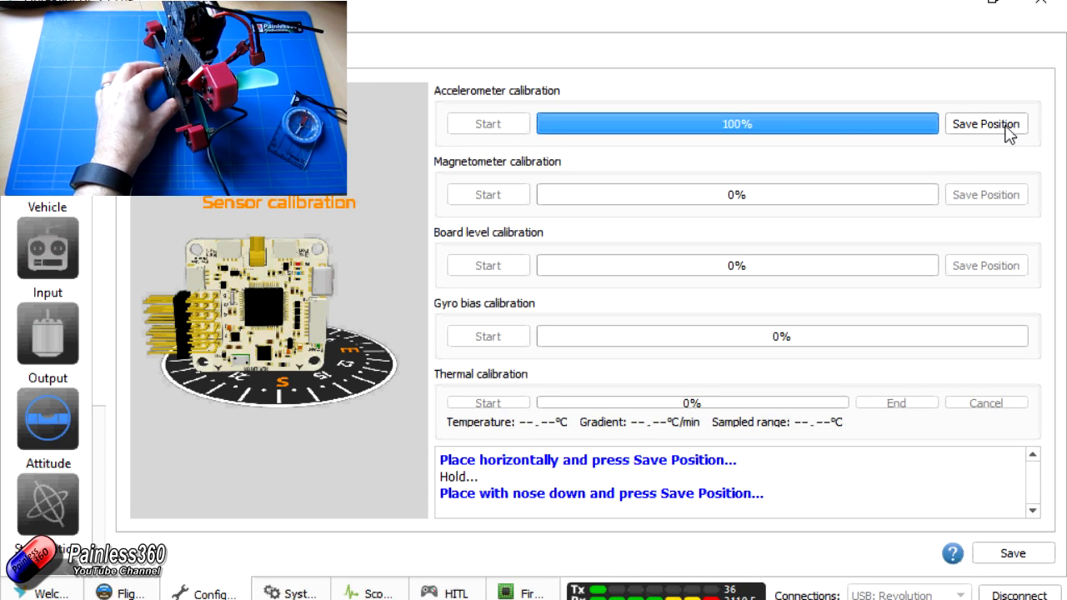
left_click(1003, 131)
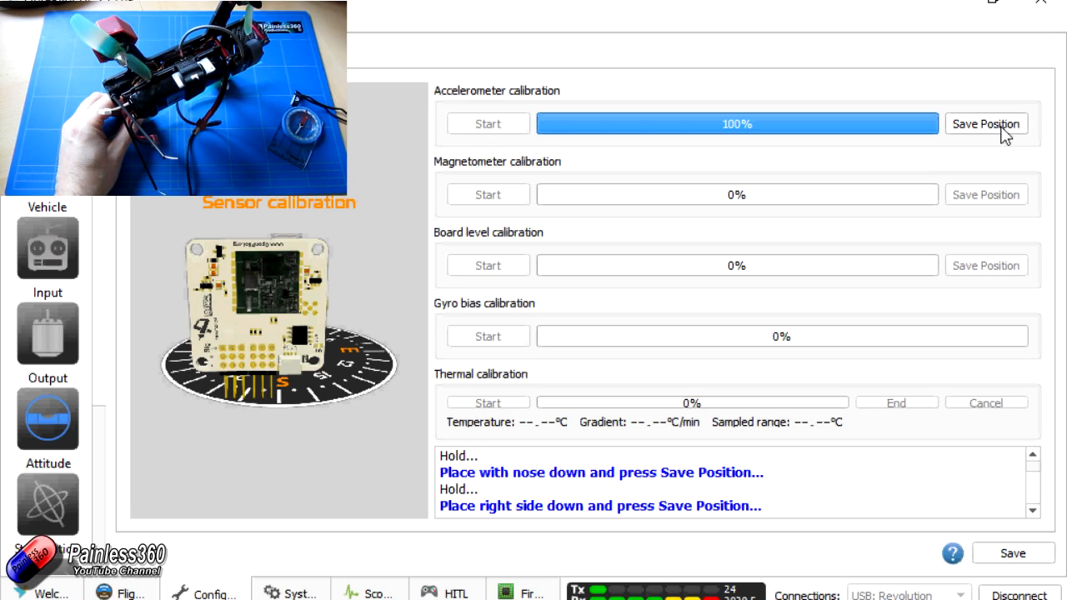
left_click(1003, 131)
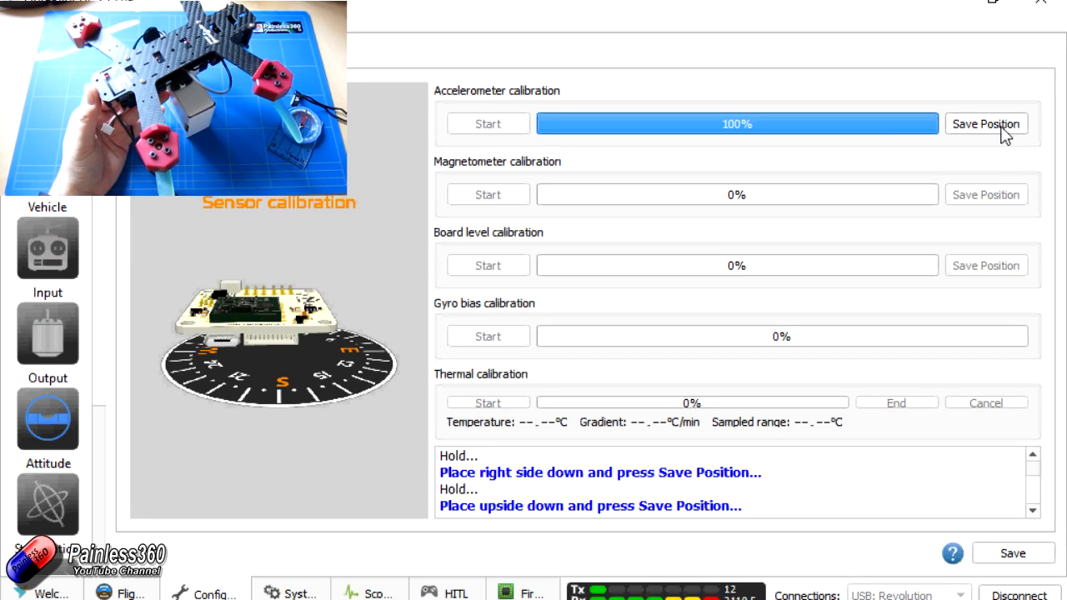
left_click(1003, 130)
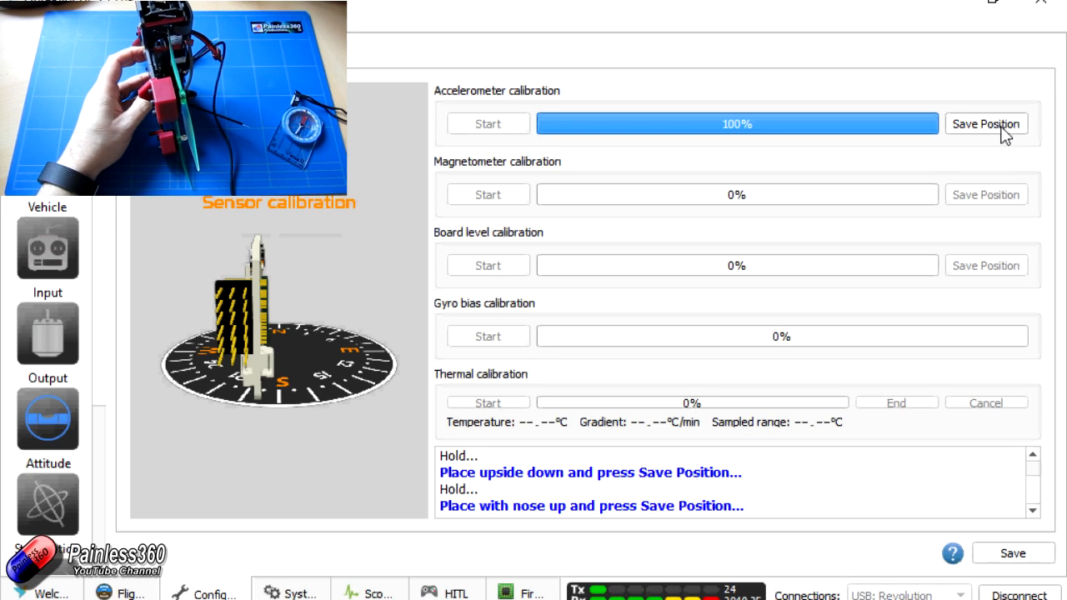
left_click(1006, 136)
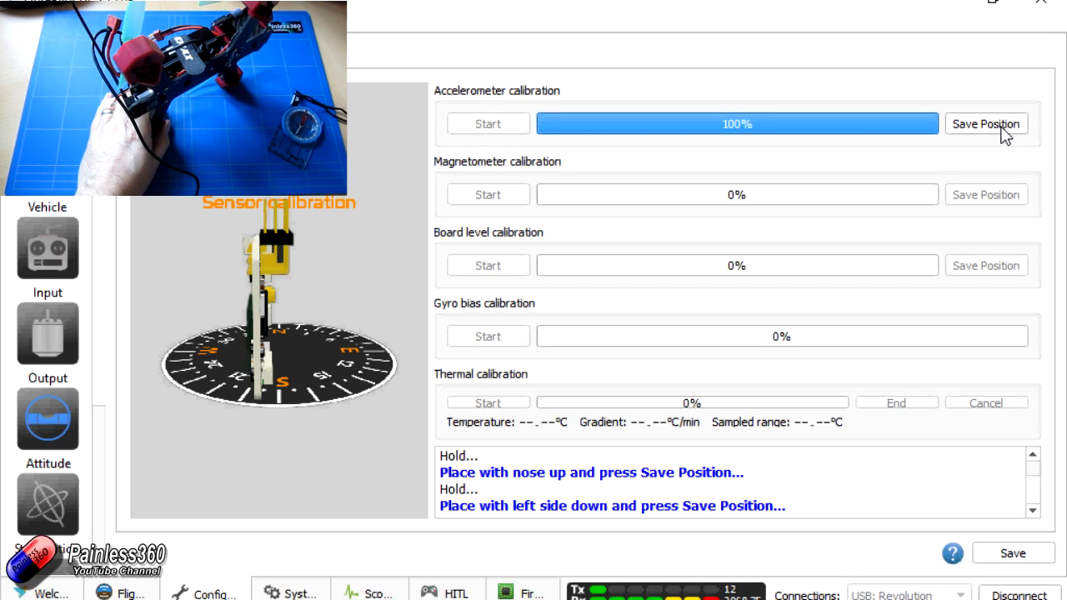
left_click(1003, 130)
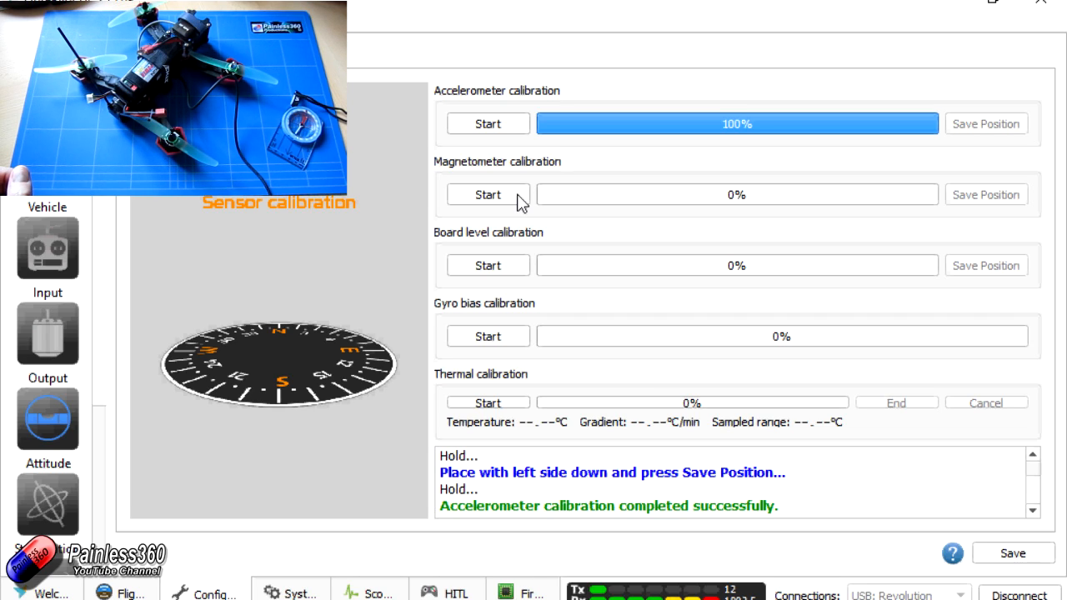
- Run the magnetometer calibration, saving all six prompted orientations from horizontal with nose north through to left side down with nose south
left_click(517, 196)
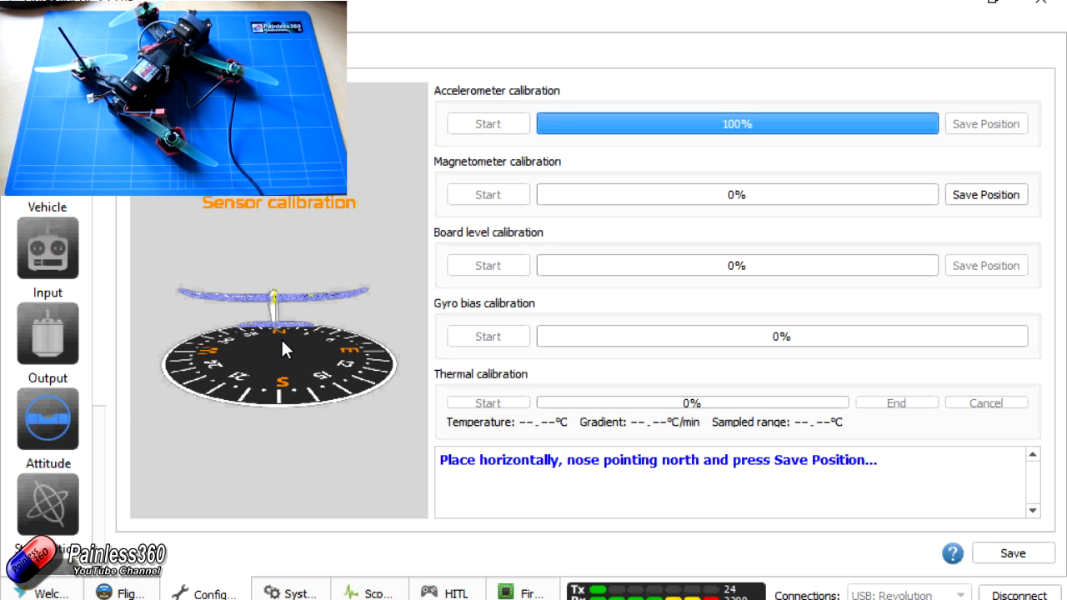
left_click(1003, 204)
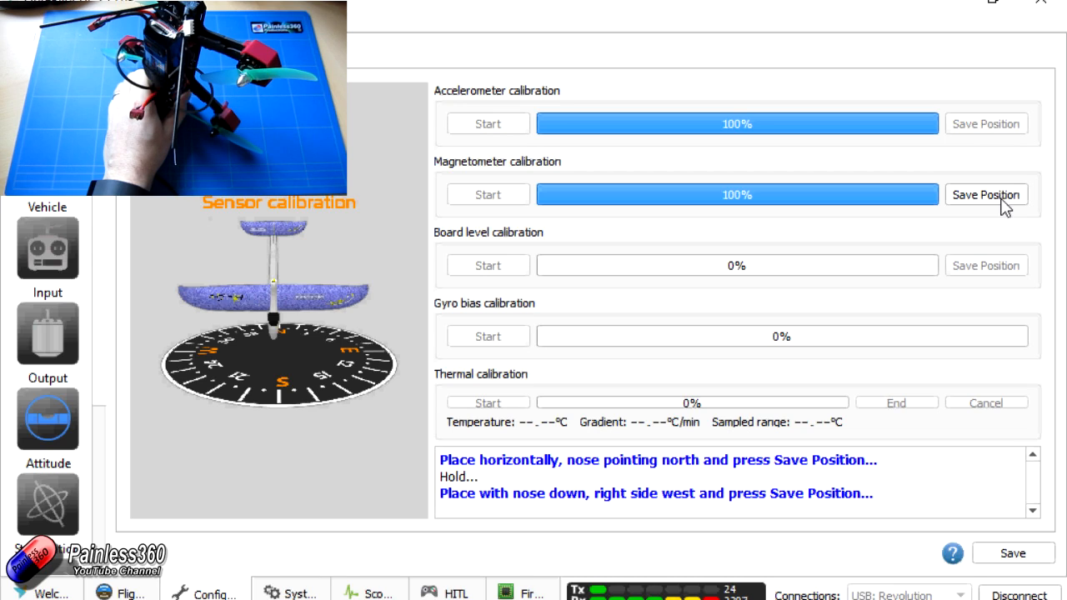
left_click(1003, 203)
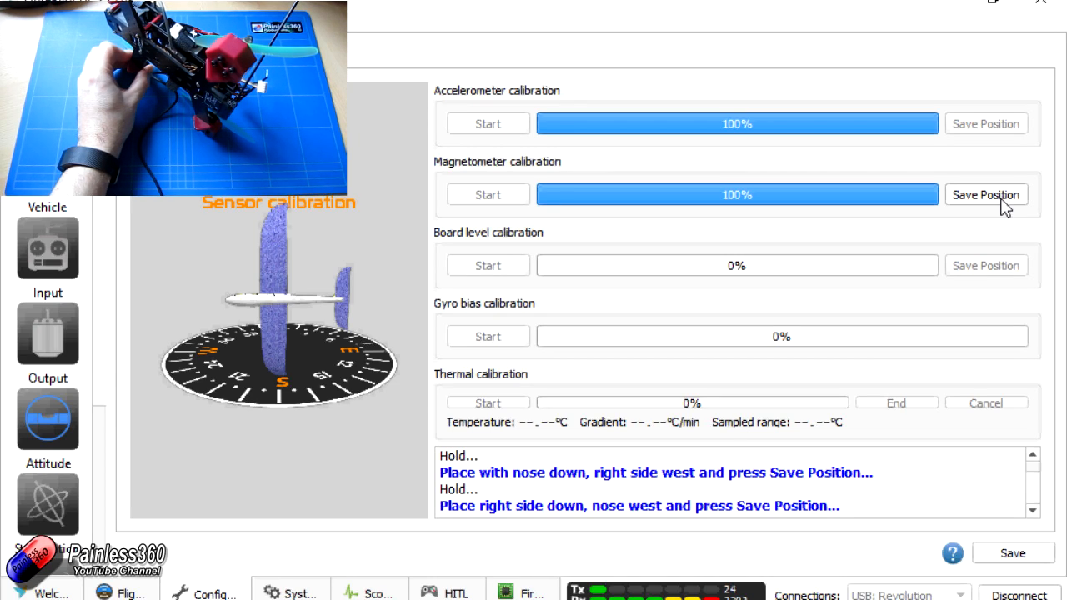
left_click(1002, 201)
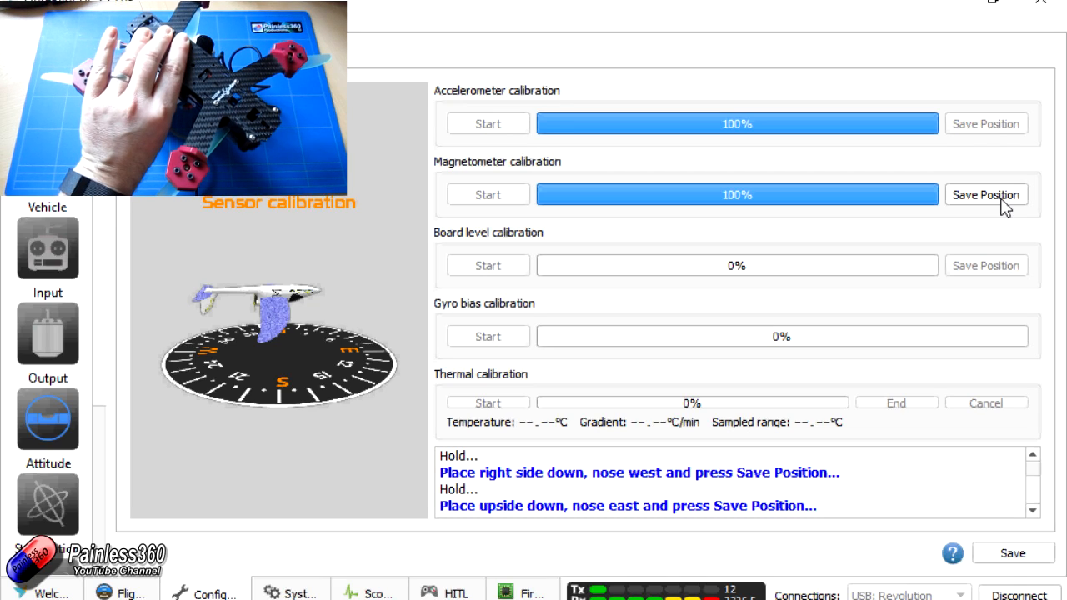
left_click(1003, 201)
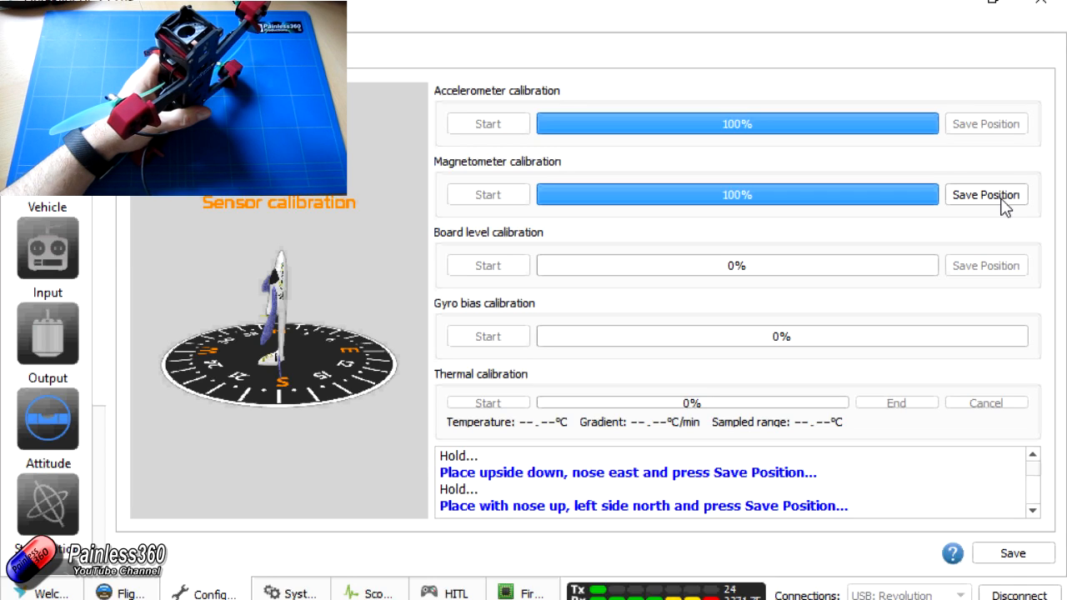
left_click(1003, 201)
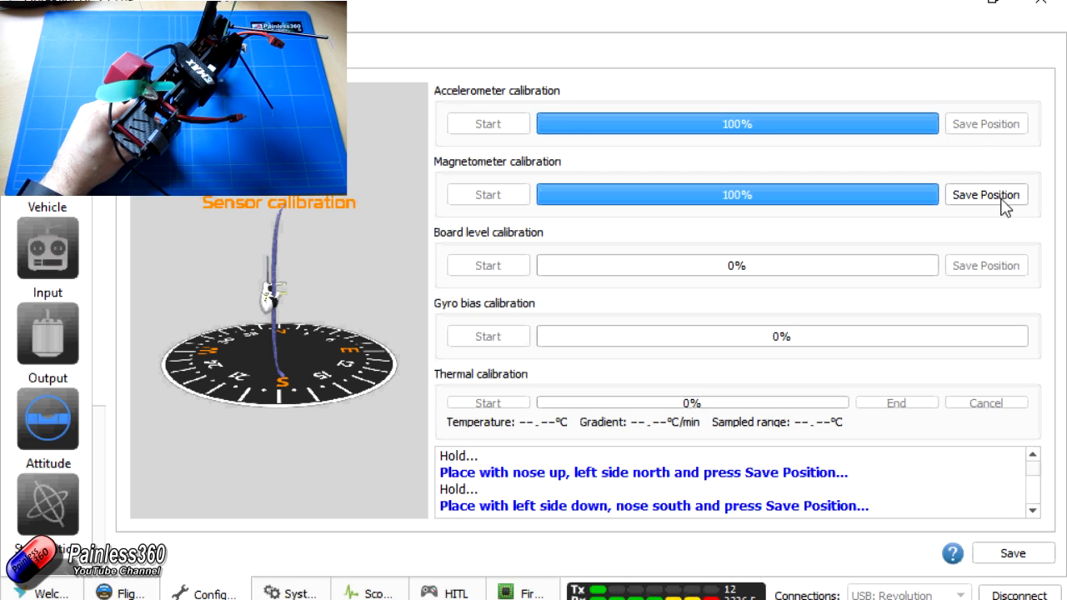
left_click(1002, 199)
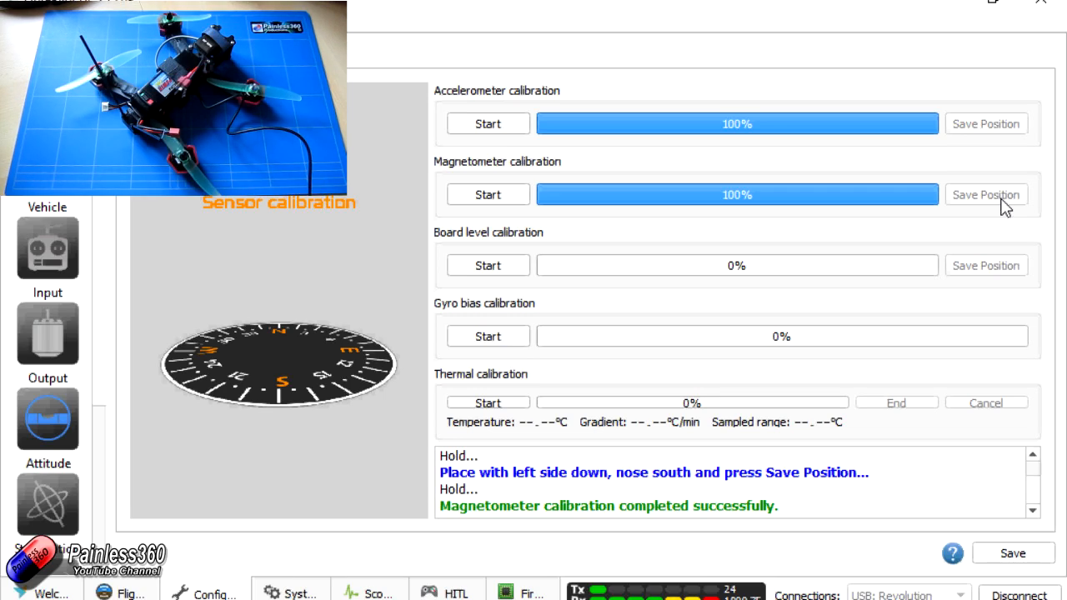
- Calibrate the board level with horizontal positions before and after a 180° yaw rotation, and start the gyro bias calibration
left_click(499, 267)
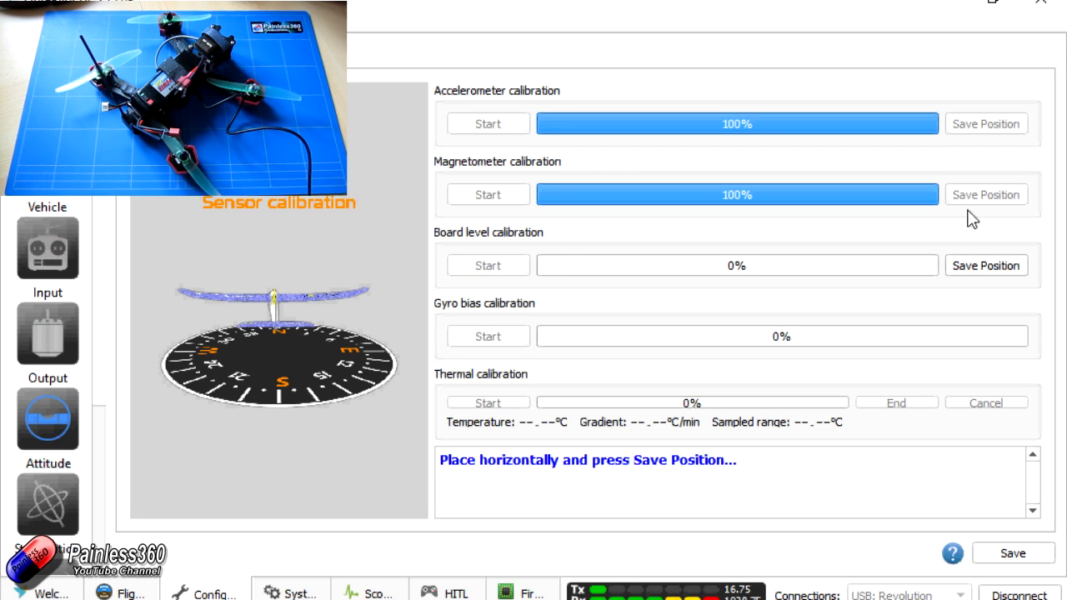
left_click(984, 266)
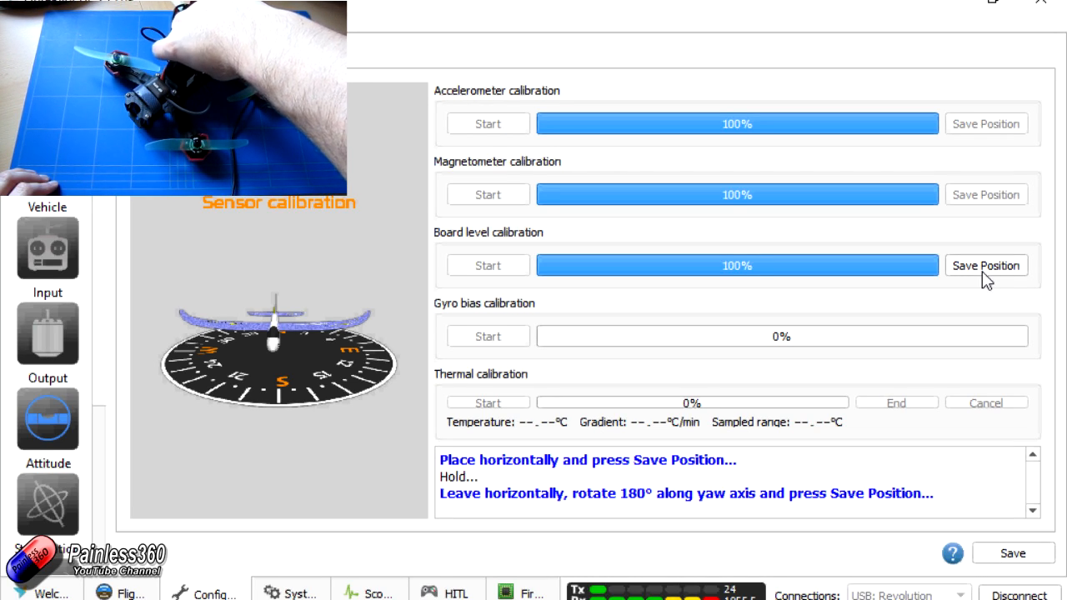
left_click(982, 271)
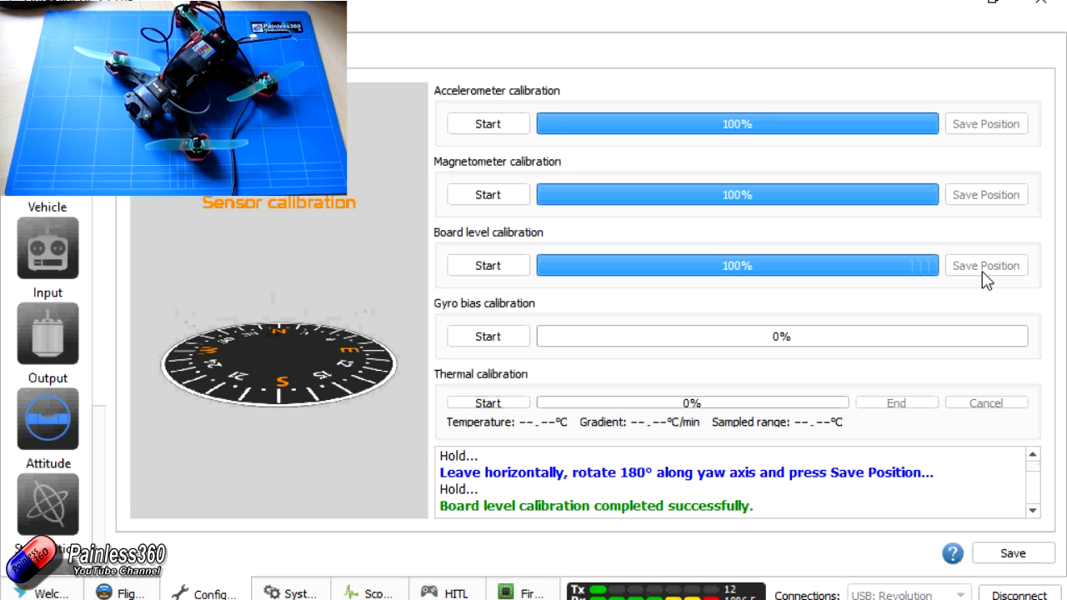
left_click(489, 337)
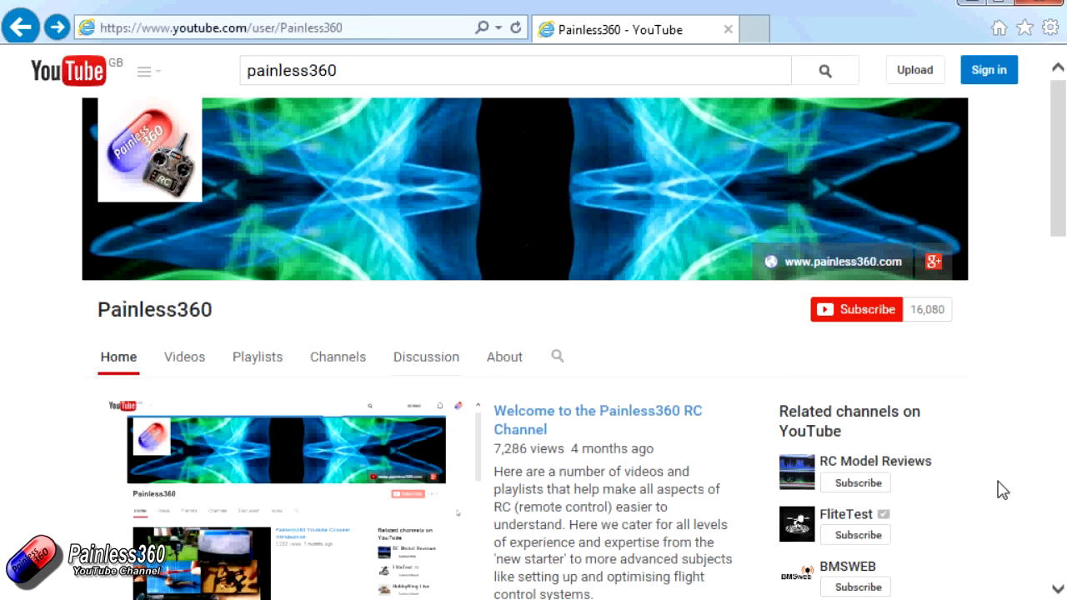
- In the web browser, open the playlists of the Painless360 YouTube channel
left_click(262, 365)
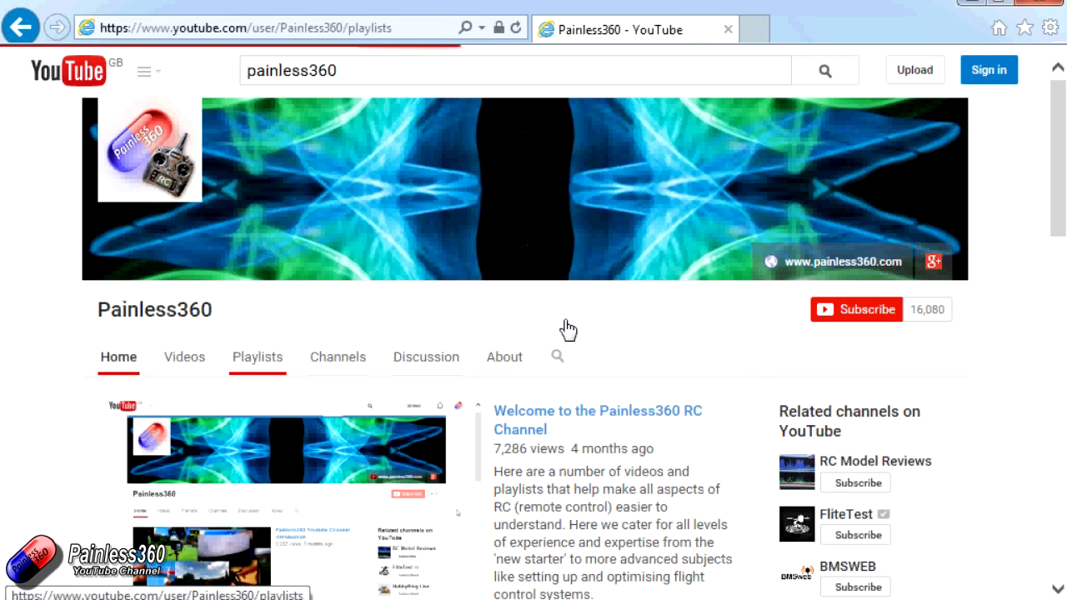